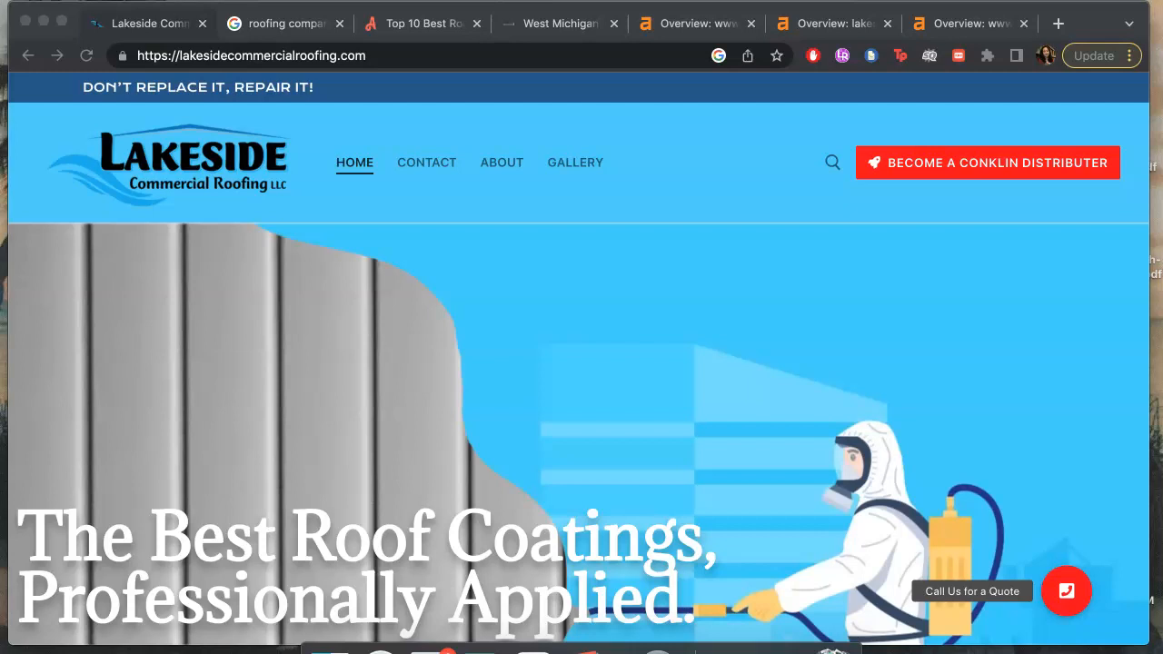
# - Review the Lakeside Commercial Roofing homepage from its banner through the quote form, service sections and before-and-after photos to the footer
pyautogui.click(134, 30)
pyautogui.scroll(-3, 166, 391)
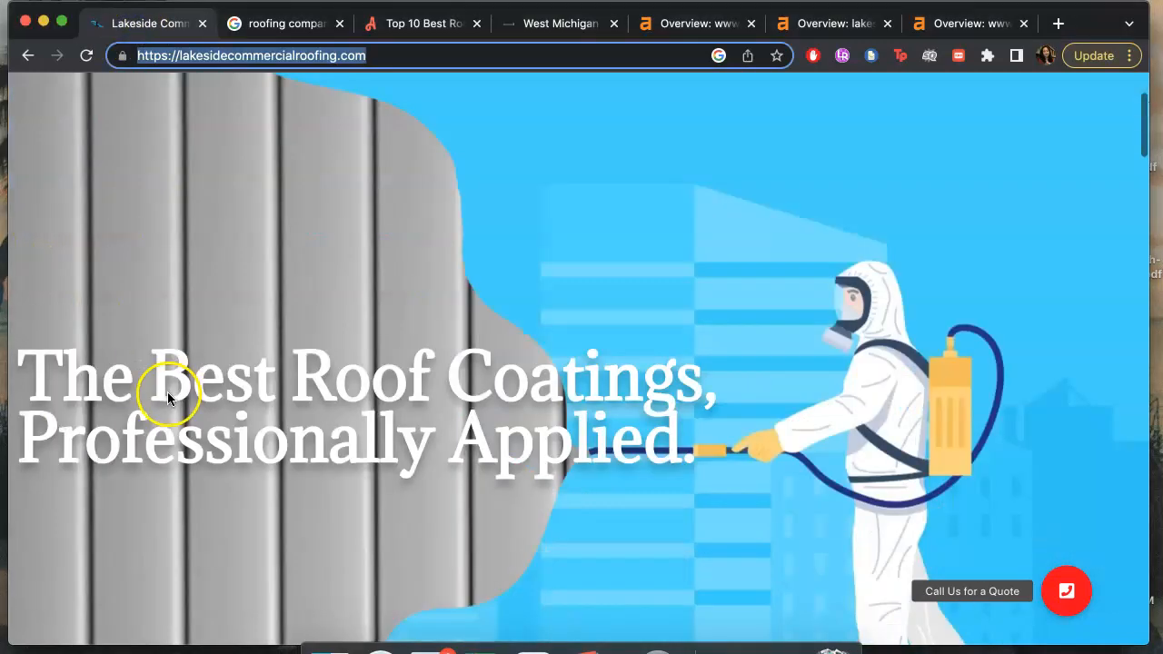
pyautogui.scroll(-5, 467, 364)
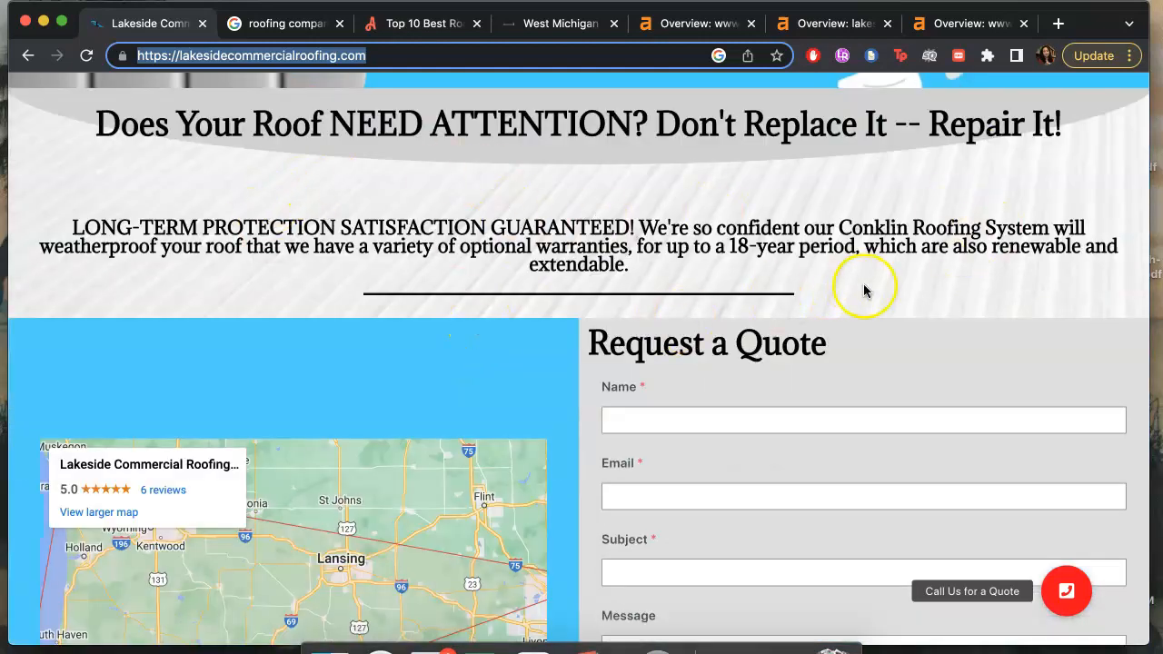
pyautogui.scroll(-3, 836, 299)
pyautogui.scroll(-7, 814, 314)
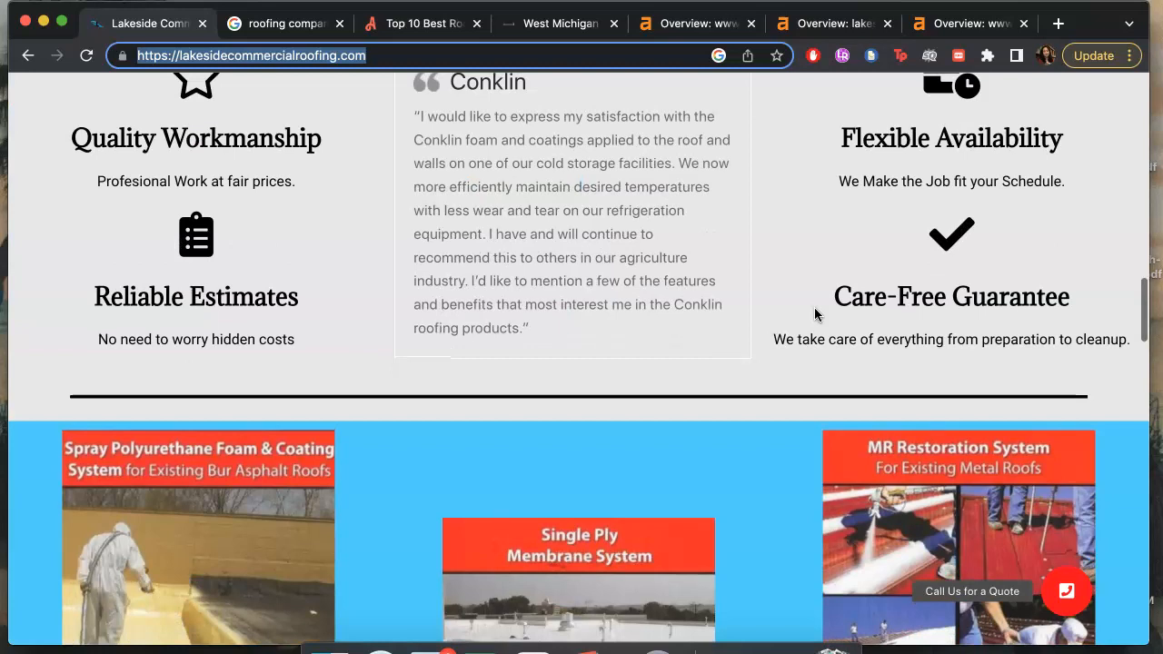
pyautogui.scroll(1, 890, 390)
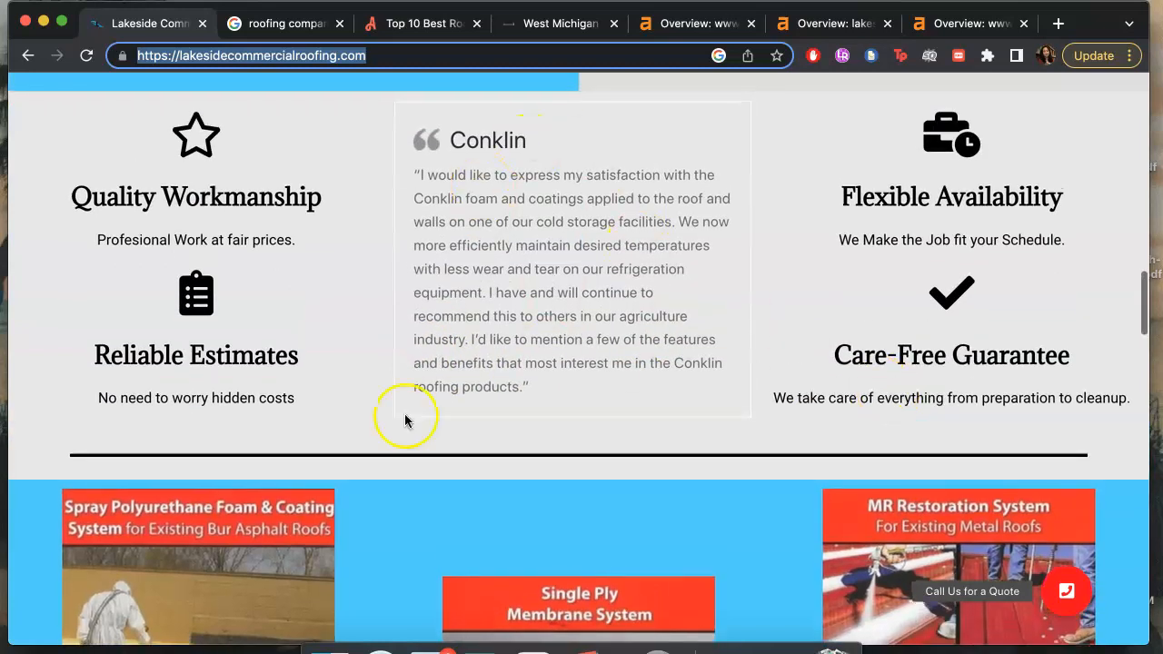
pyautogui.scroll(-3, 636, 417)
pyautogui.scroll(2, 636, 417)
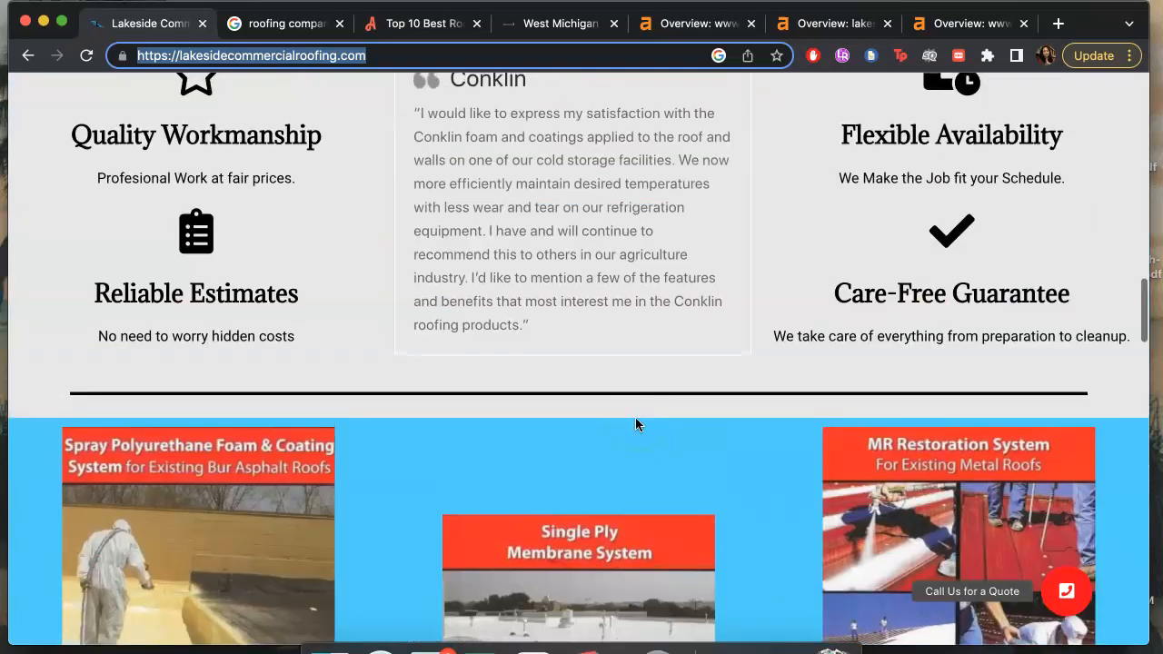
pyautogui.scroll(-5, 181, 291)
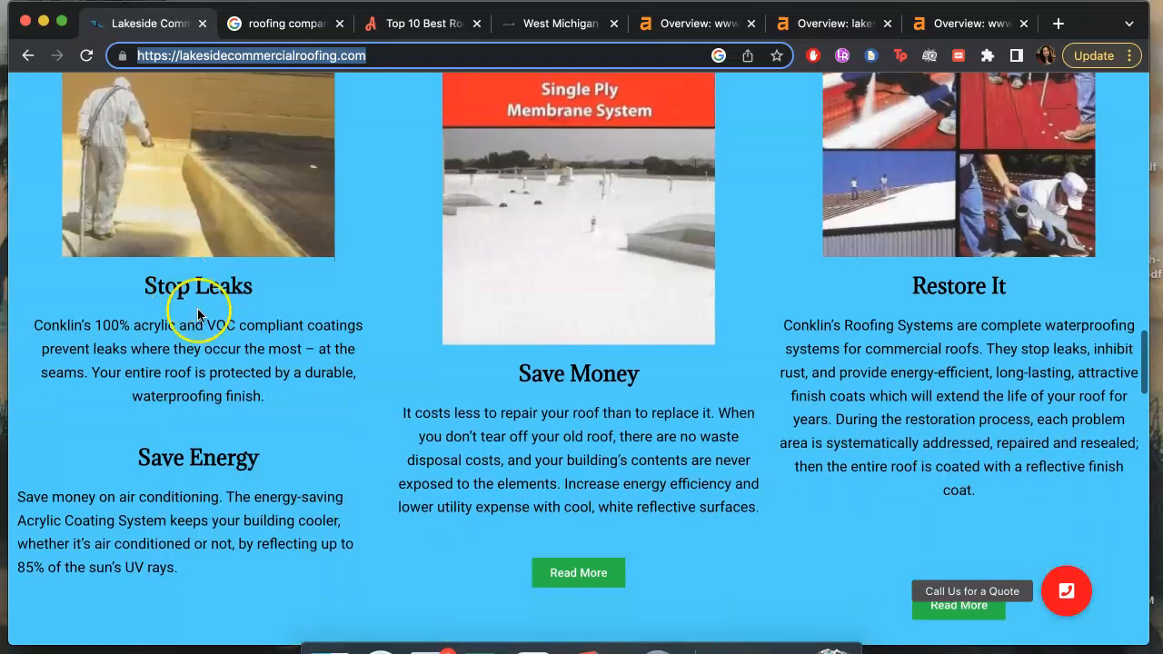
pyautogui.scroll(-3, 766, 408)
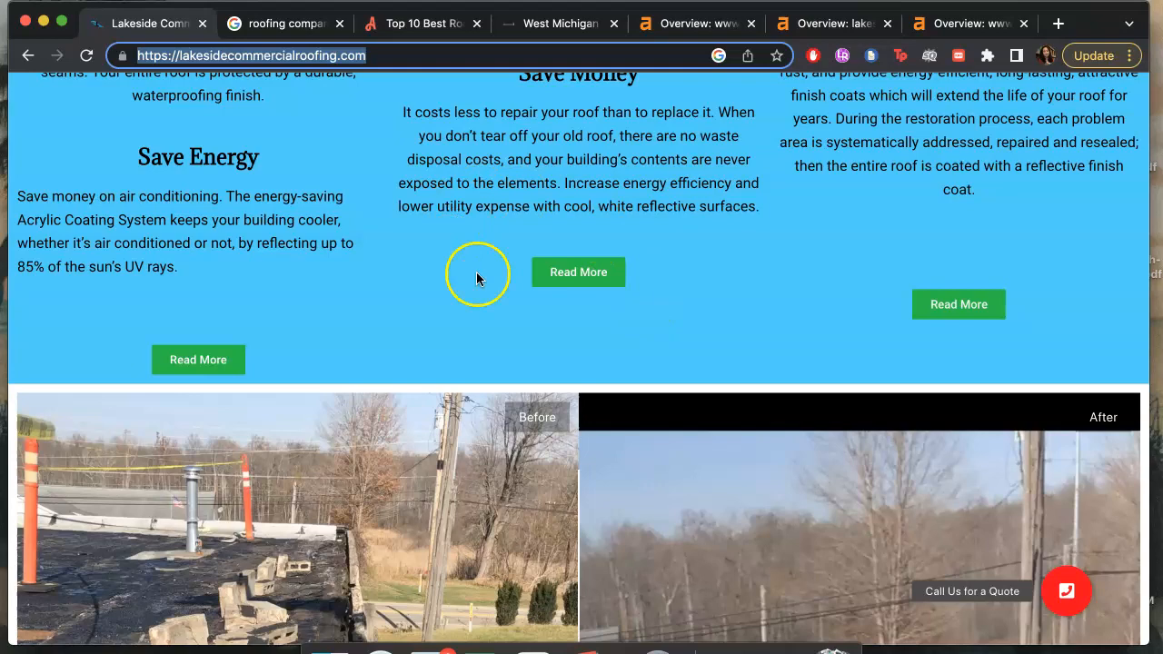
pyautogui.scroll(-3, 467, 358)
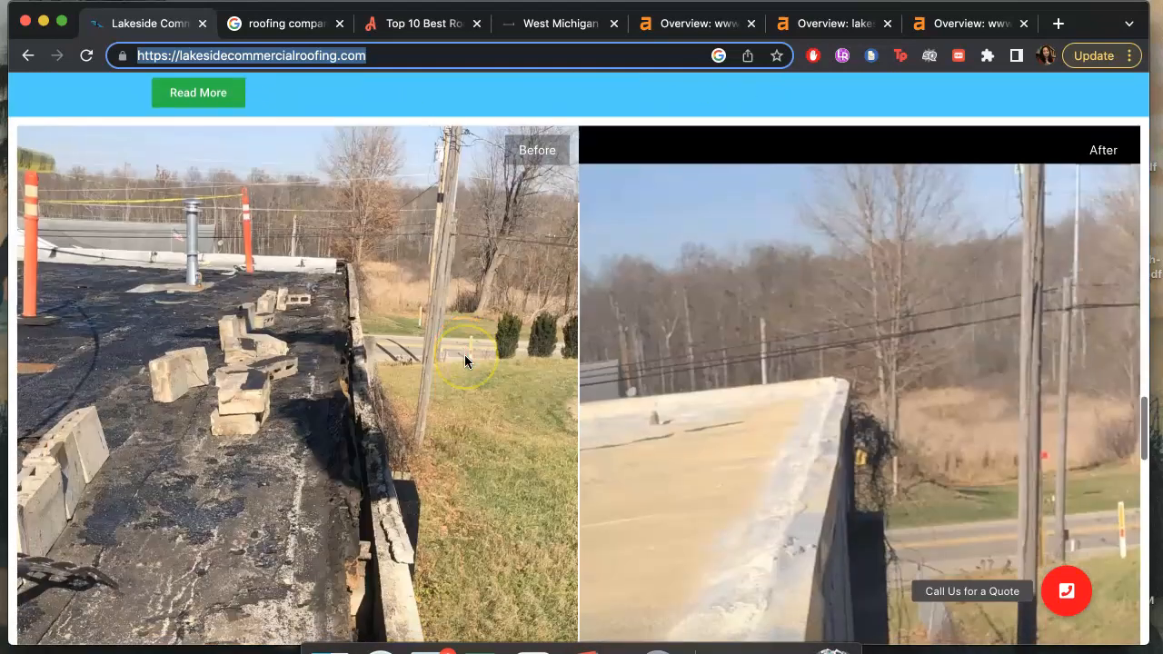
pyautogui.scroll(-5, 464, 354)
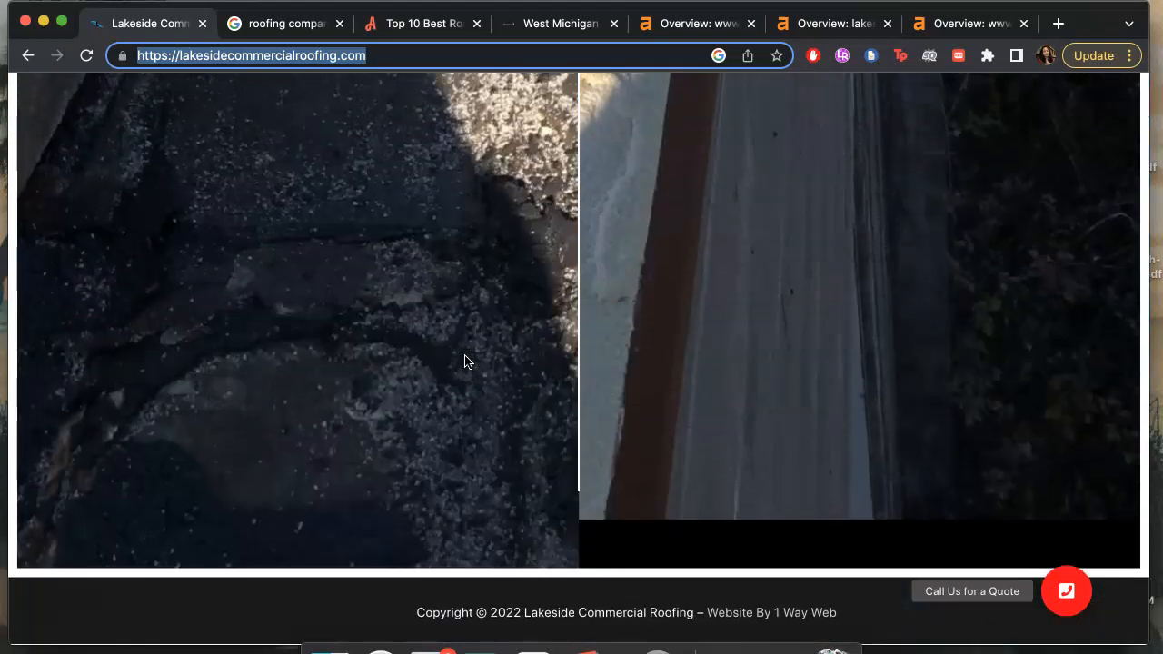
pyautogui.scroll(15, 464, 354)
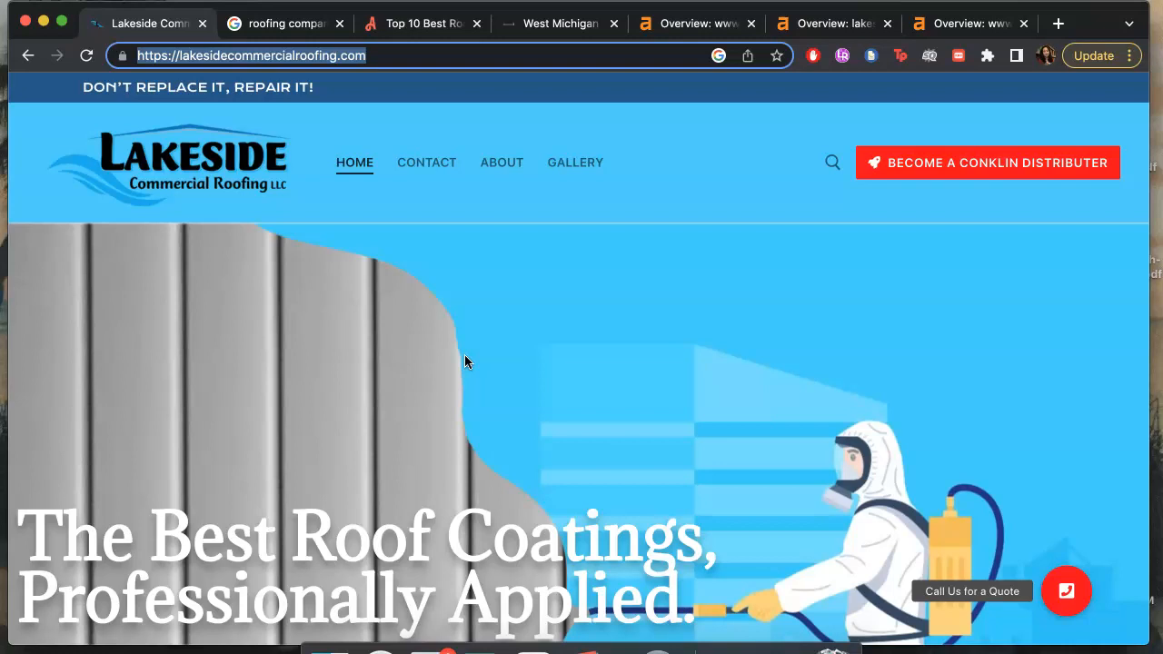
# - Examine the roofer ads and local business listings in the Google results for "roofing companies lawrence mi"
pyautogui.click(266, 28)
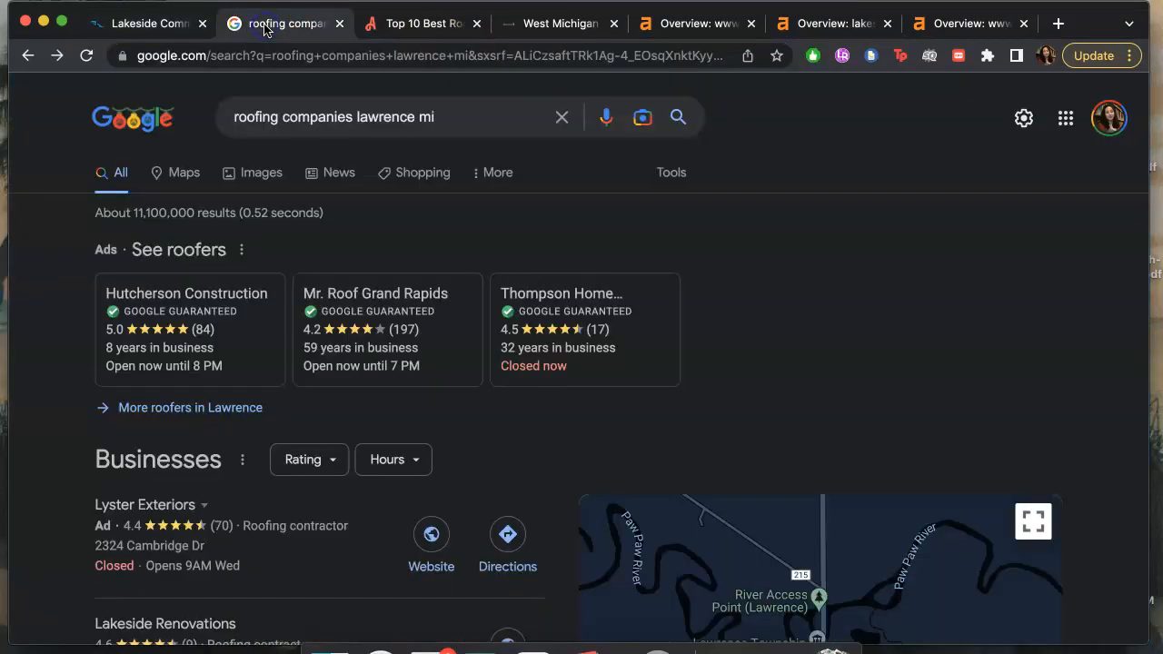
pyautogui.click(72, 269)
pyautogui.click(71, 346)
pyautogui.click(72, 363)
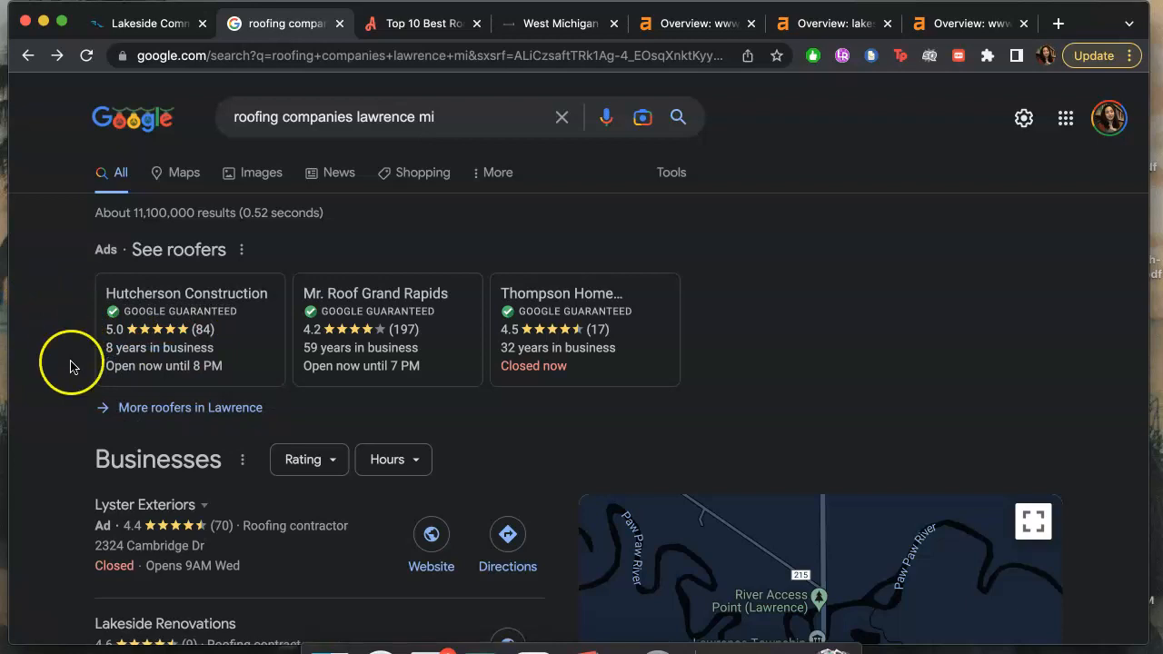
pyautogui.scroll(-5, 68, 402)
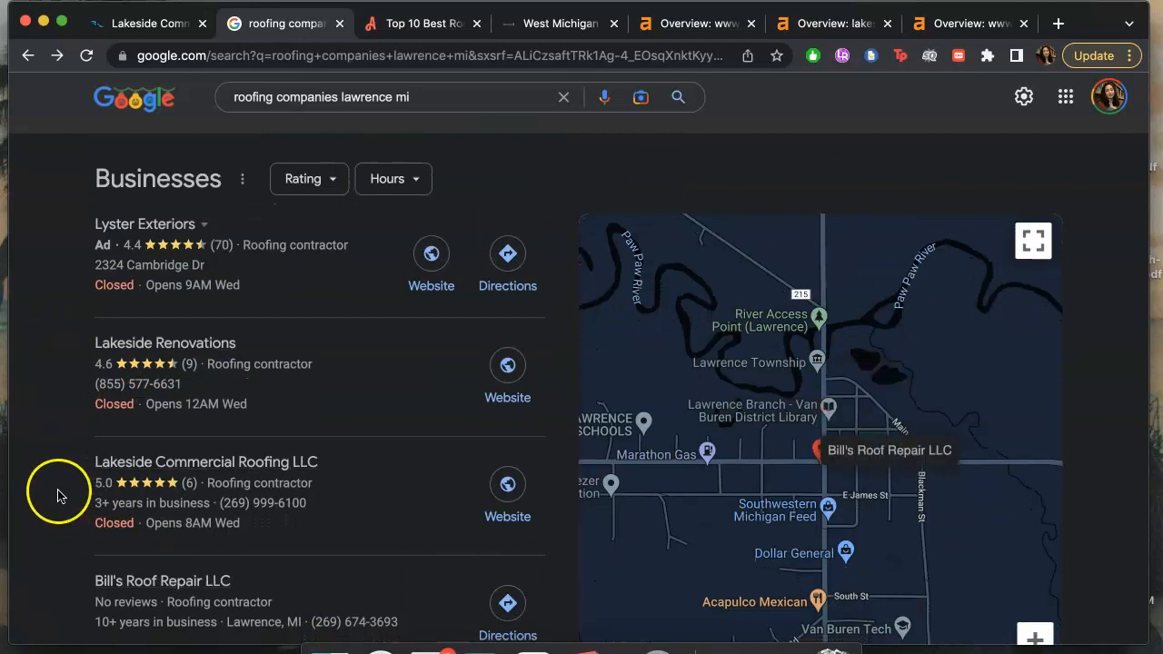
pyautogui.scroll(-1, 57, 494)
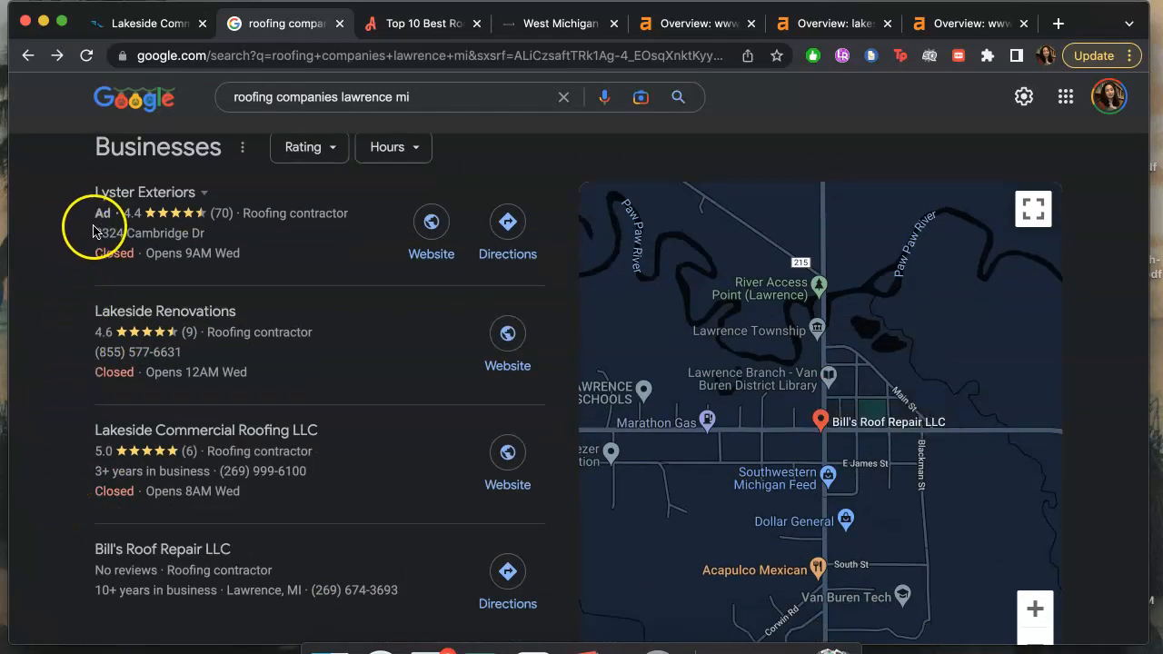
pyautogui.scroll(-3, 62, 332)
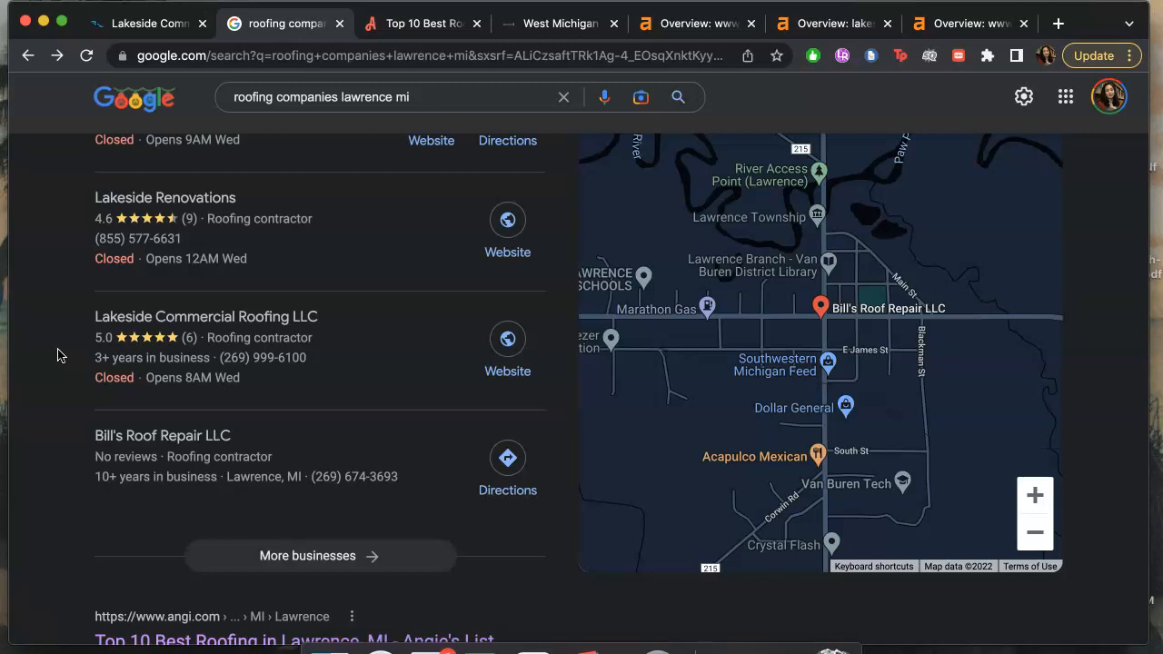
# - Examine the organic results, closing ads and related searches on the first results page for Lawrence roofing companies
pyautogui.scroll(-3, 58, 354)
pyautogui.click(83, 408)
pyautogui.scroll(-3, 82, 408)
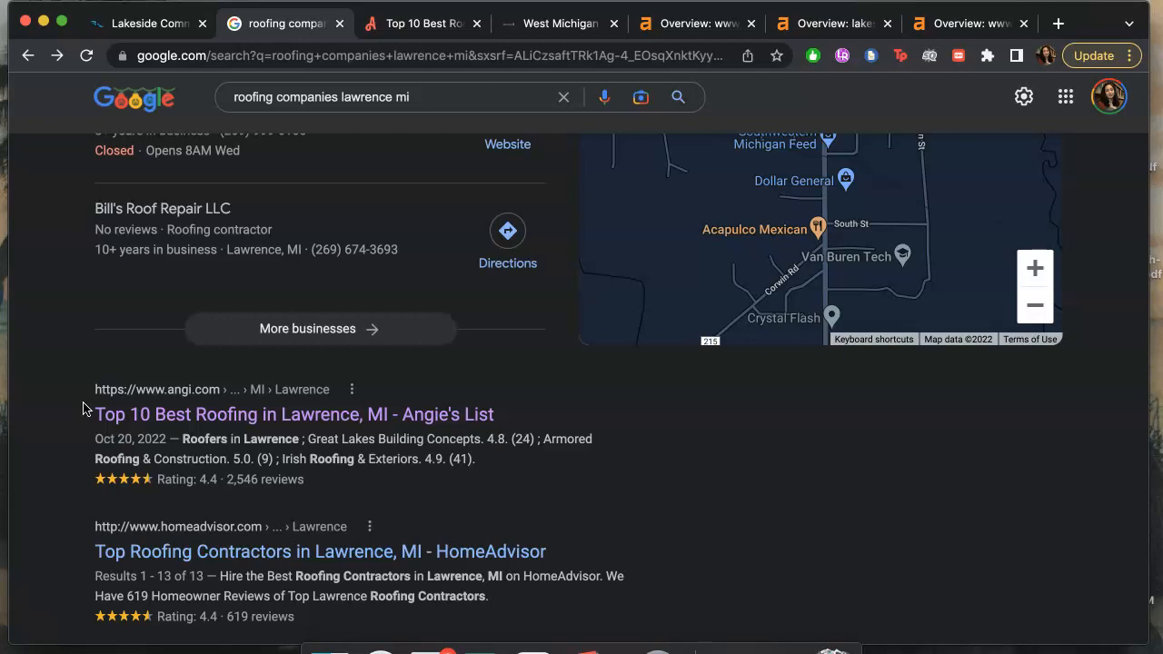
pyautogui.scroll(-3, 929, 537)
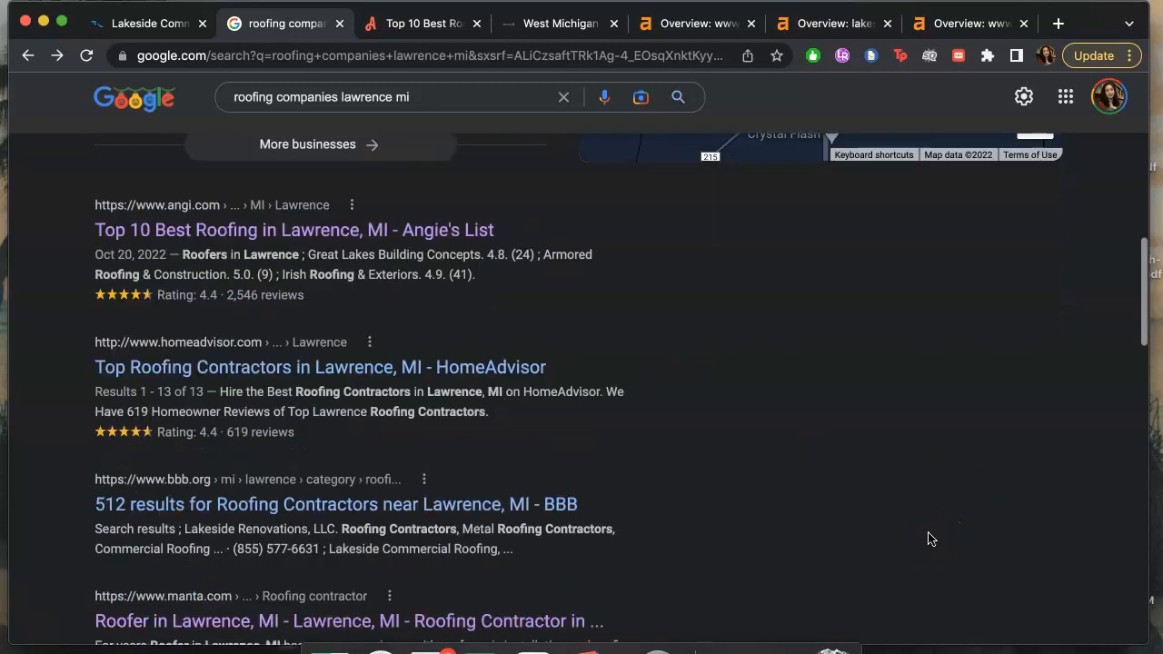
pyautogui.scroll(-1, 929, 537)
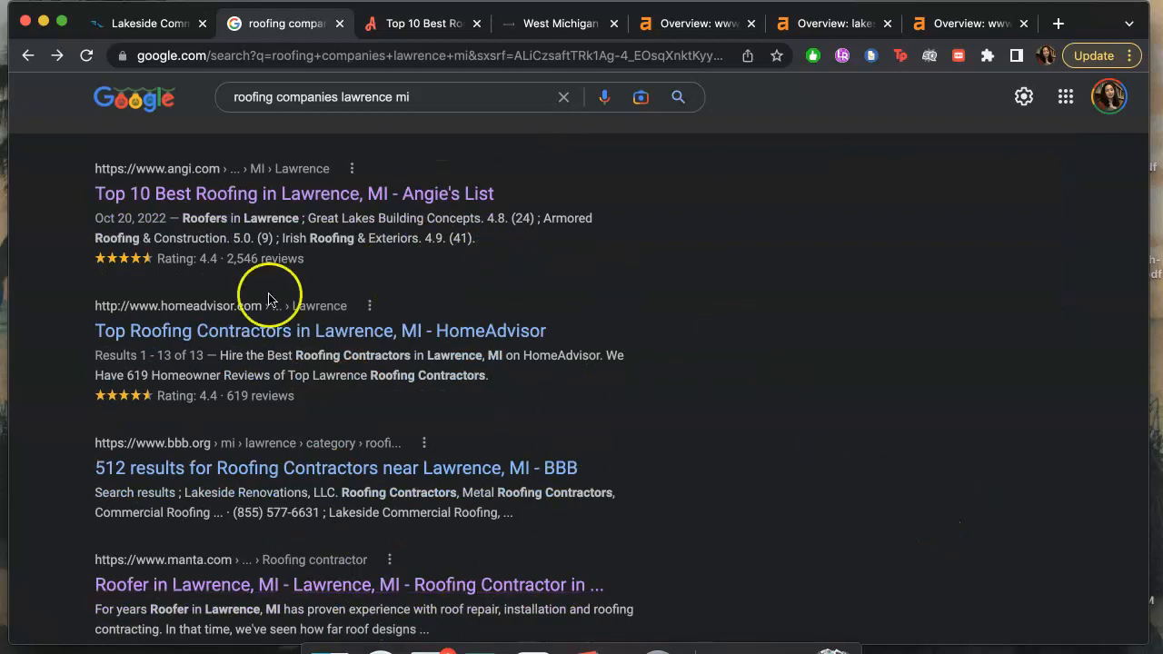
pyautogui.scroll(-5, 775, 491)
pyautogui.scroll(-4, 777, 500)
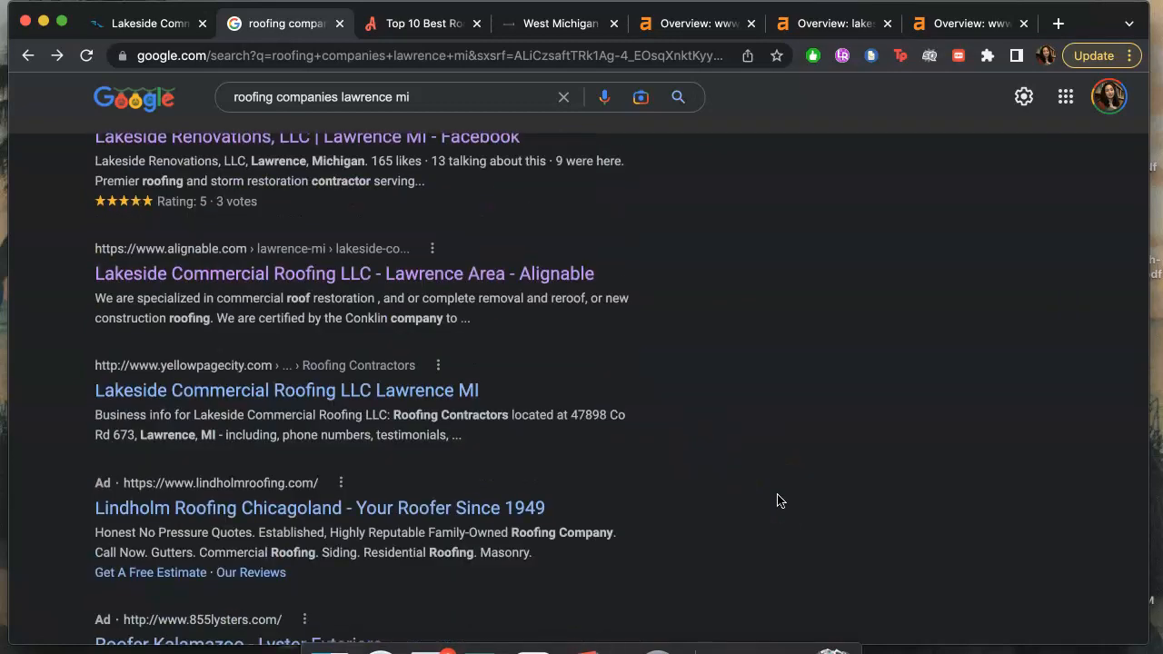
pyautogui.scroll(-2, 777, 500)
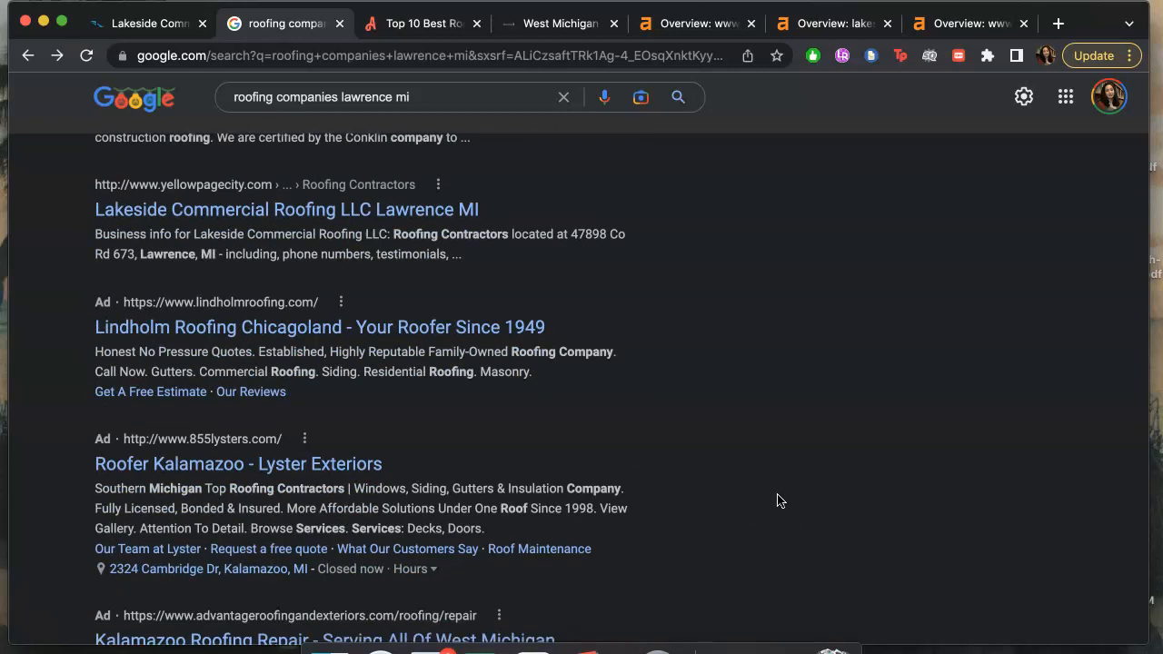
pyautogui.scroll(2, 777, 499)
pyautogui.scroll(-3, 776, 500)
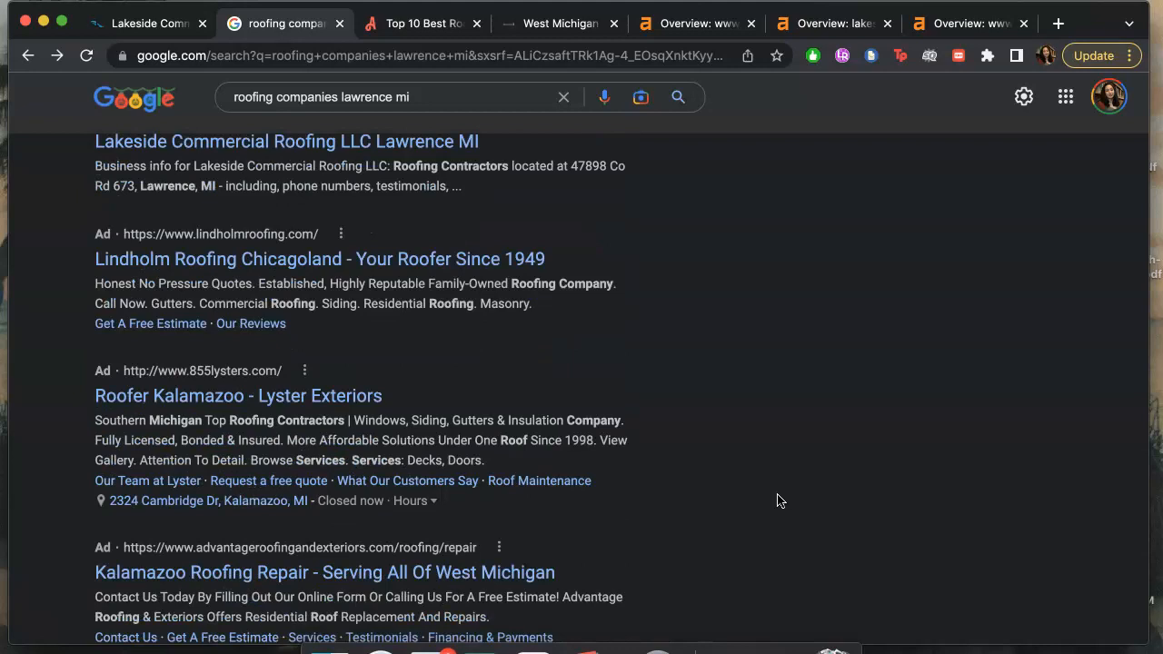
pyautogui.scroll(-1, 777, 499)
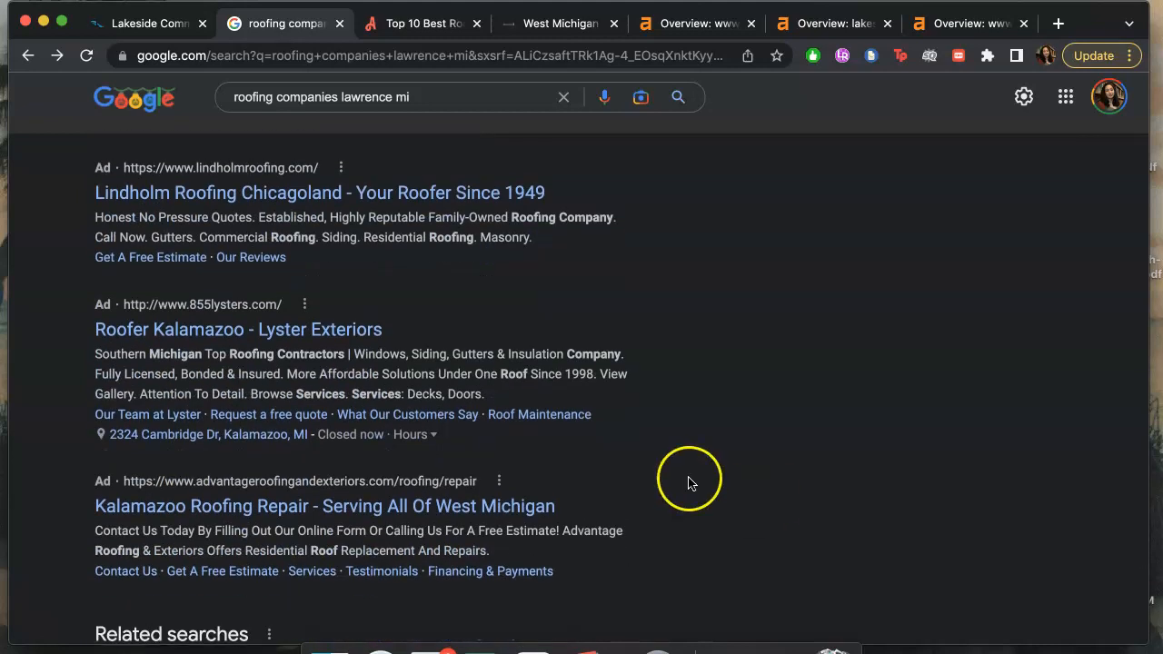
pyautogui.scroll(-5, 576, 408)
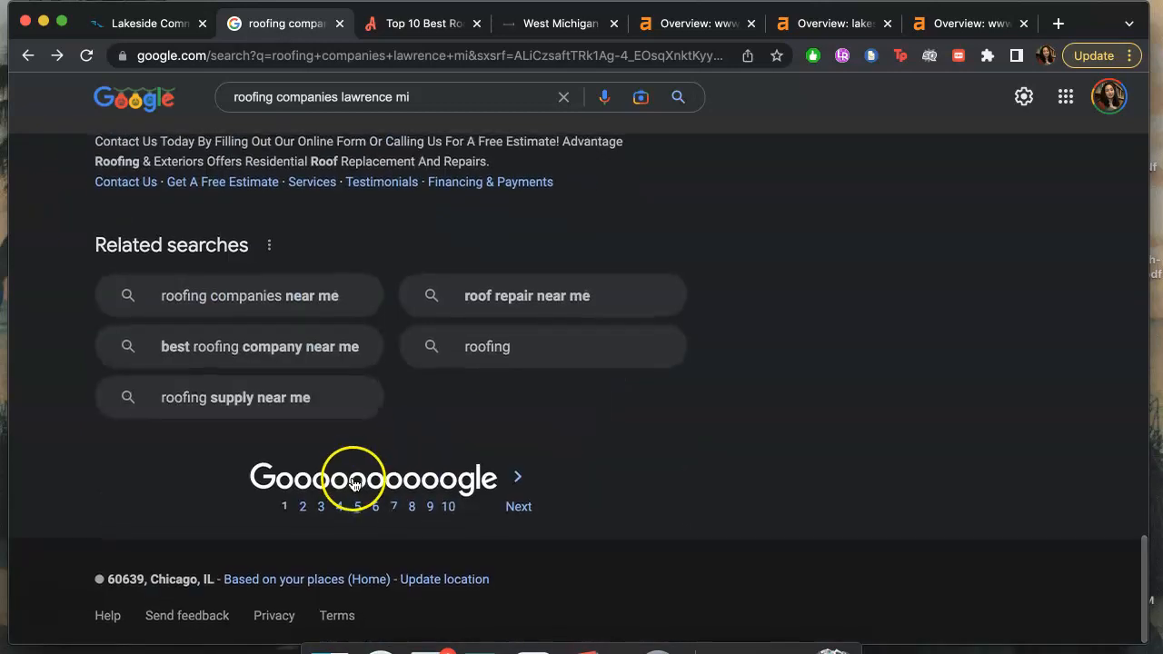
# - Open the second page of the Google results and look through its listings for competing roofing companies
pyautogui.click(302, 506)
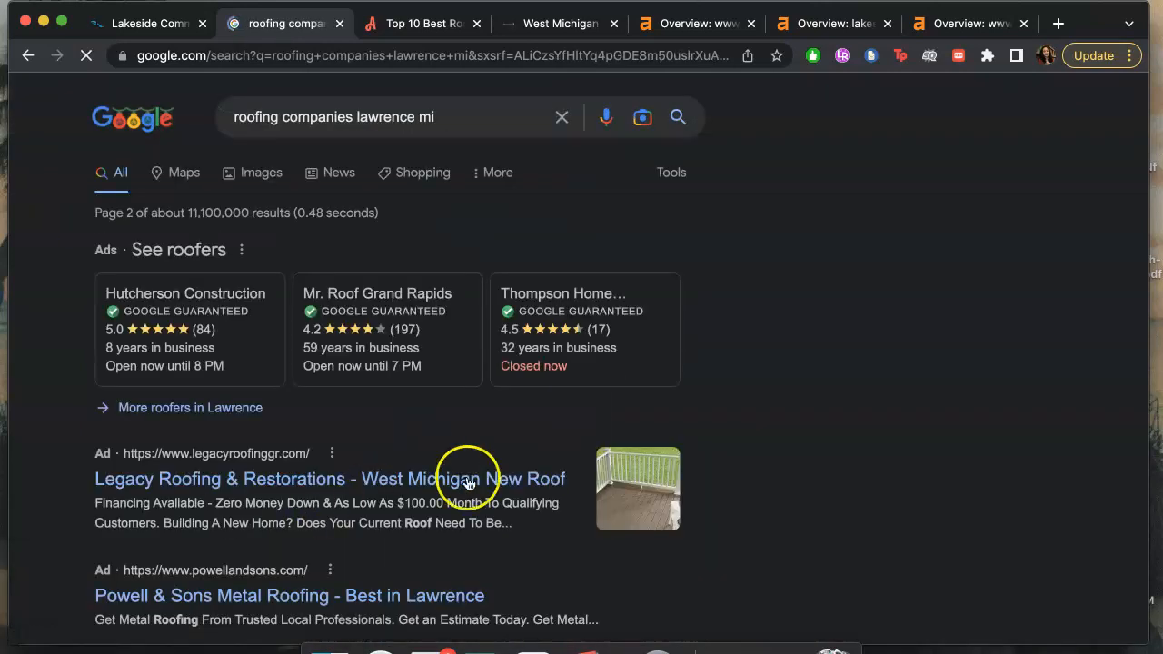
pyautogui.scroll(-5, 900, 436)
pyautogui.scroll(-3, 903, 438)
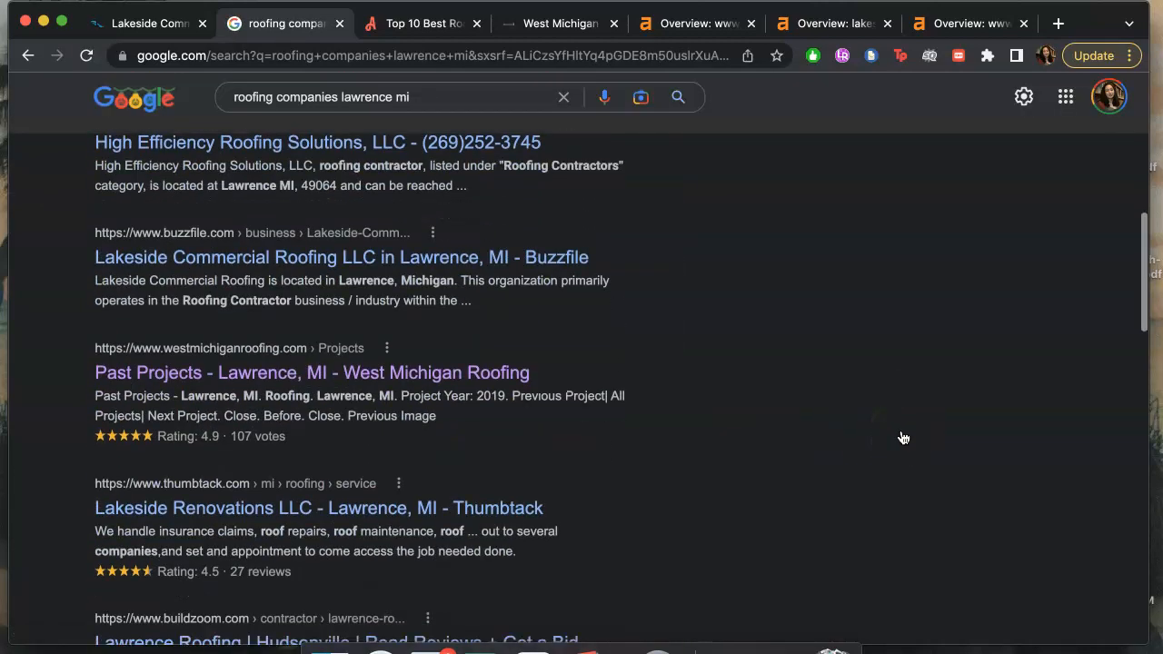
pyautogui.scroll(-3, 903, 439)
pyautogui.scroll(5, 903, 438)
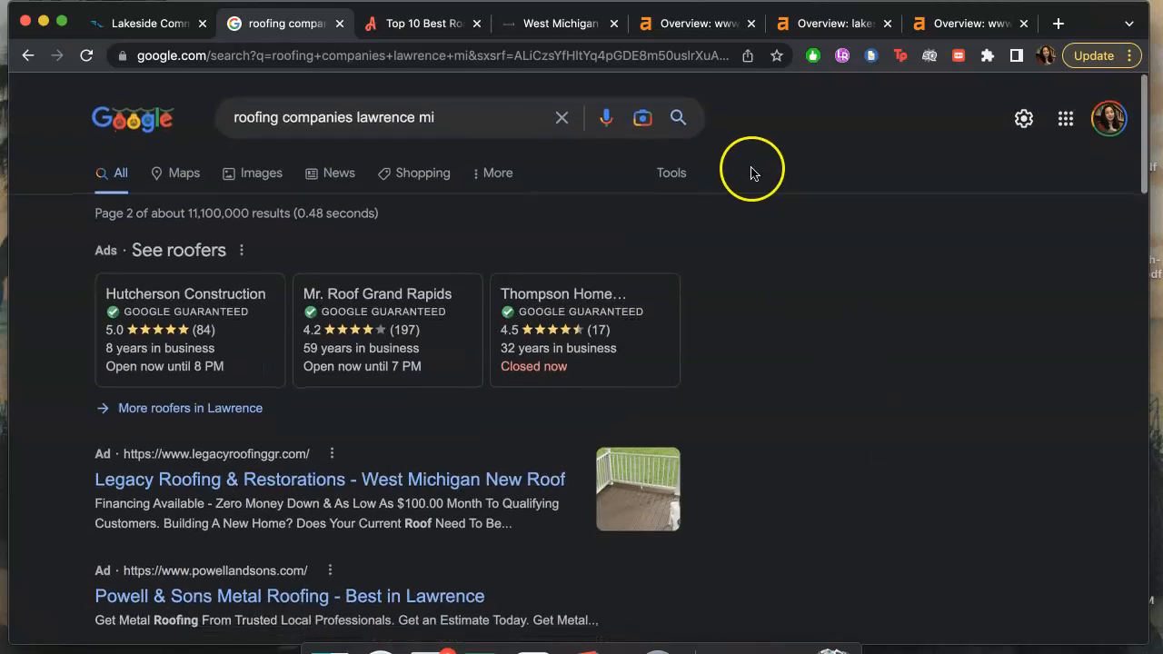
pyautogui.scroll(-3, 597, 285)
pyautogui.scroll(-3, 759, 463)
pyautogui.scroll(1, 760, 463)
pyautogui.scroll(-3, 760, 465)
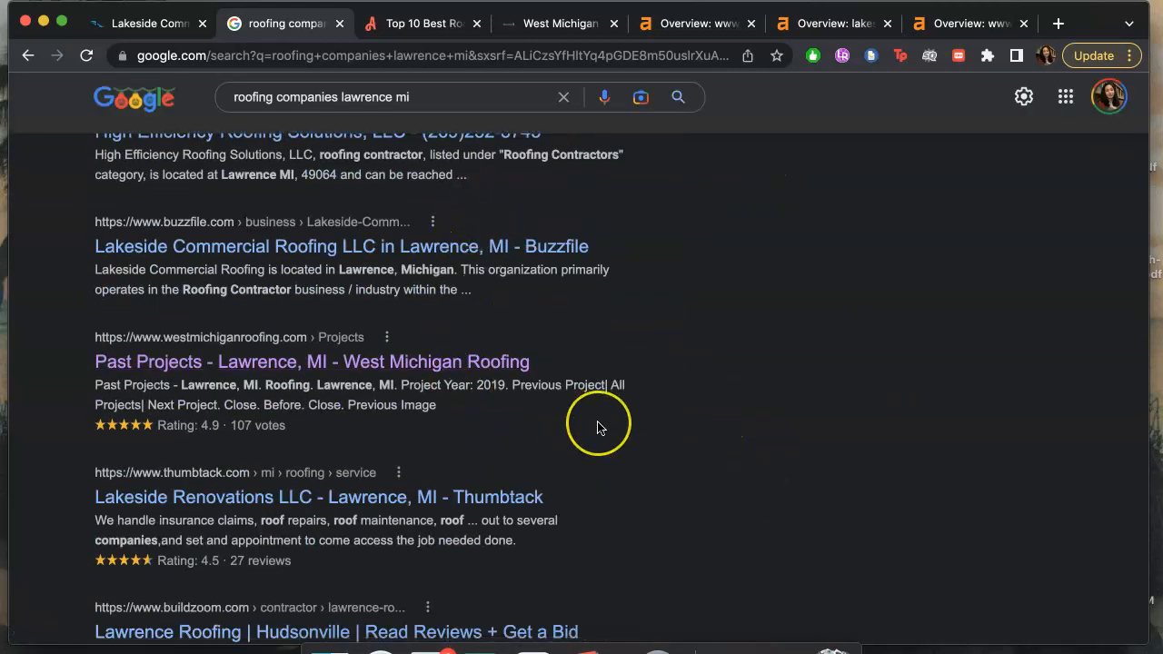
pyautogui.scroll(-9, 597, 428)
pyautogui.scroll(-2, 596, 428)
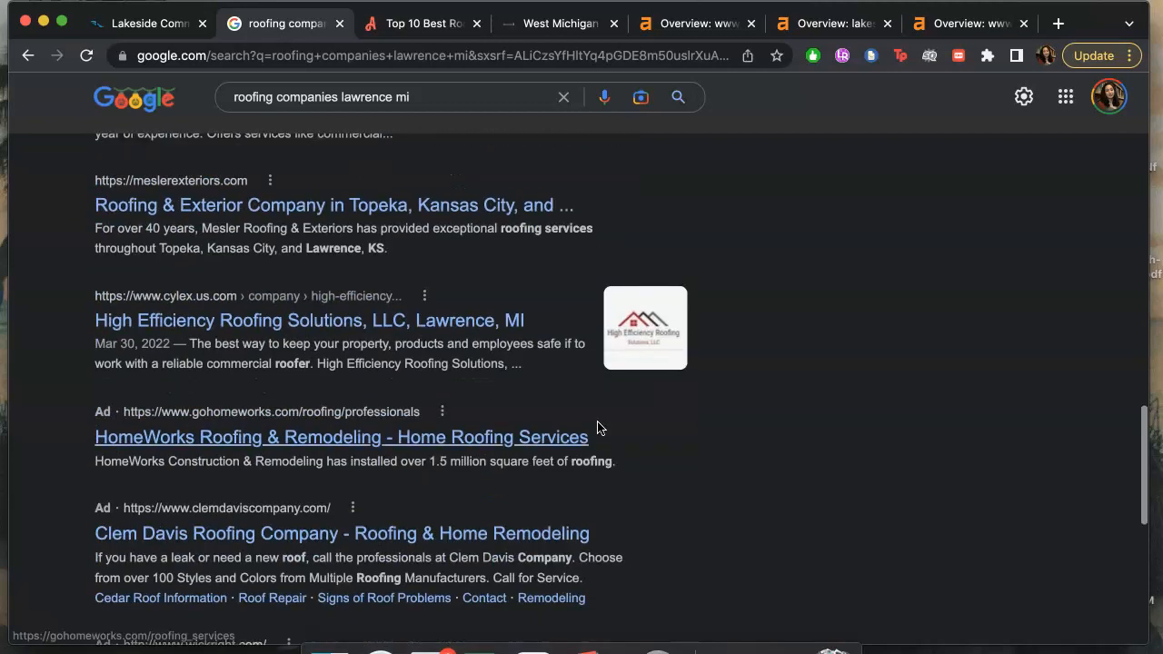
pyautogui.scroll(-6, 682, 467)
pyautogui.scroll(15, 682, 467)
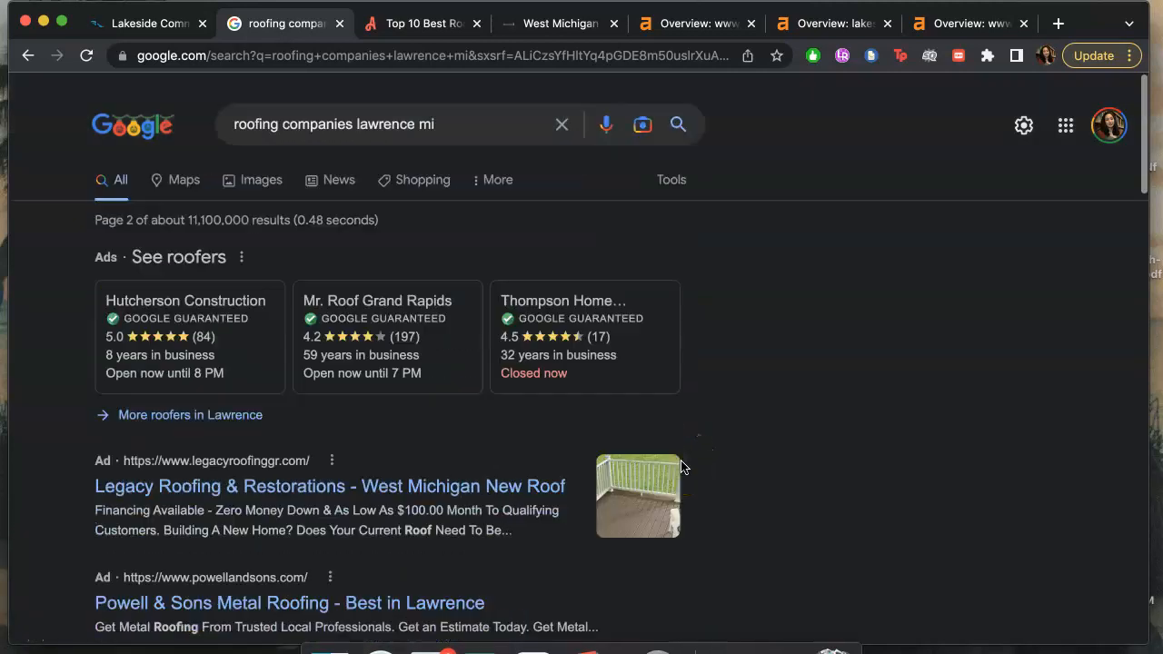
# - Compare the West Michigan Roofing homepage with the company's Past Projects listing on the second Google results page
pyautogui.click(547, 20)
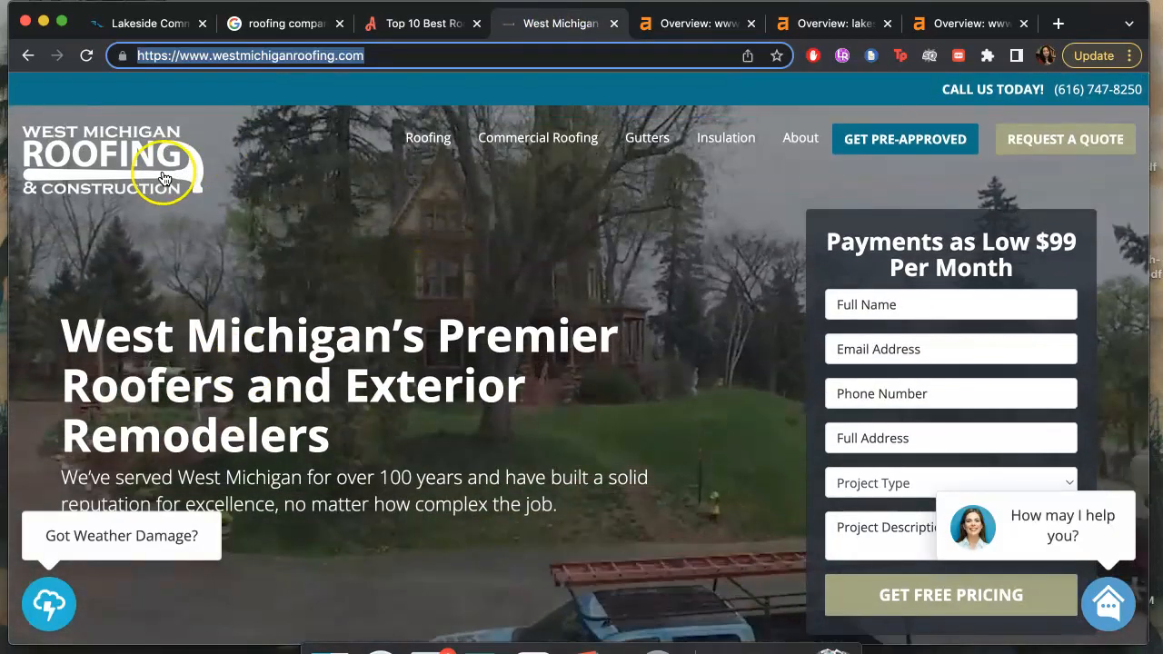
pyautogui.click(305, 27)
pyautogui.scroll(-10, 488, 319)
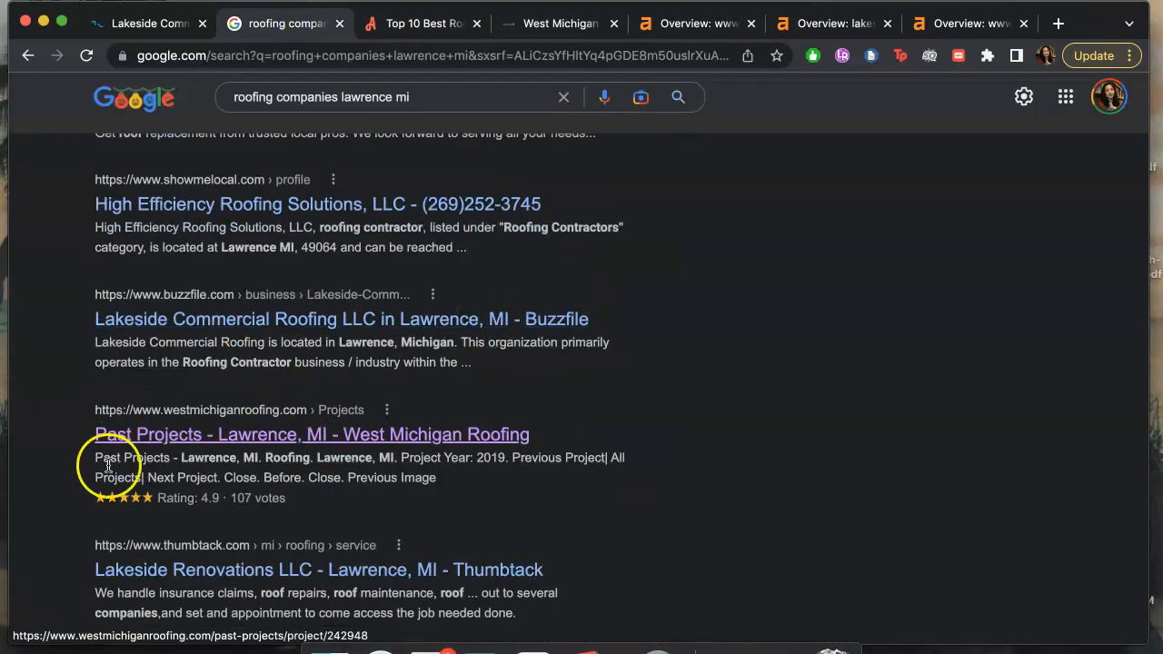
pyautogui.click(518, 27)
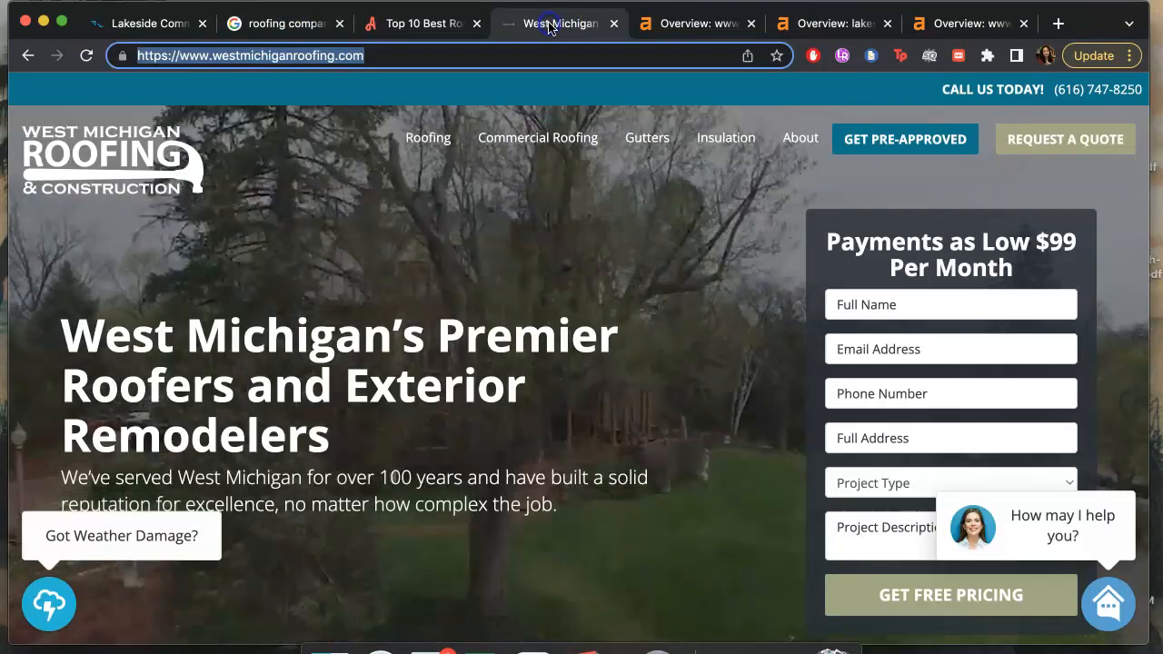
# - Go back to West Michigan Roofing's past project page and examine the "Lawrence, MI" wording in its heading
pyautogui.click(399, 57)
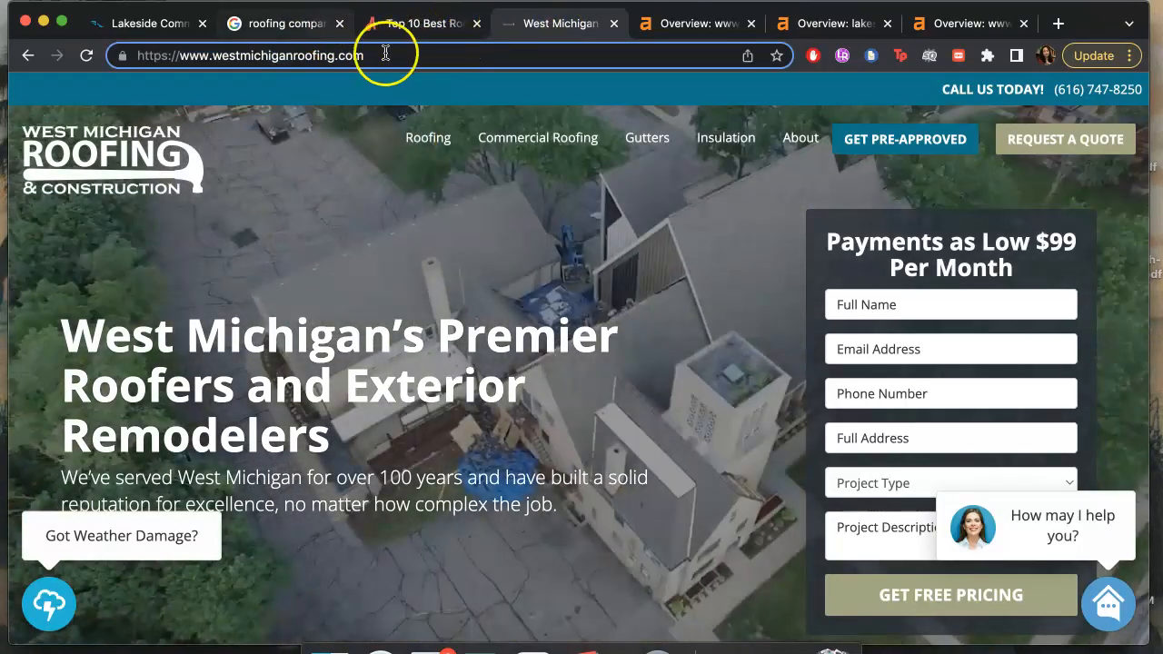
pyautogui.click(28, 56)
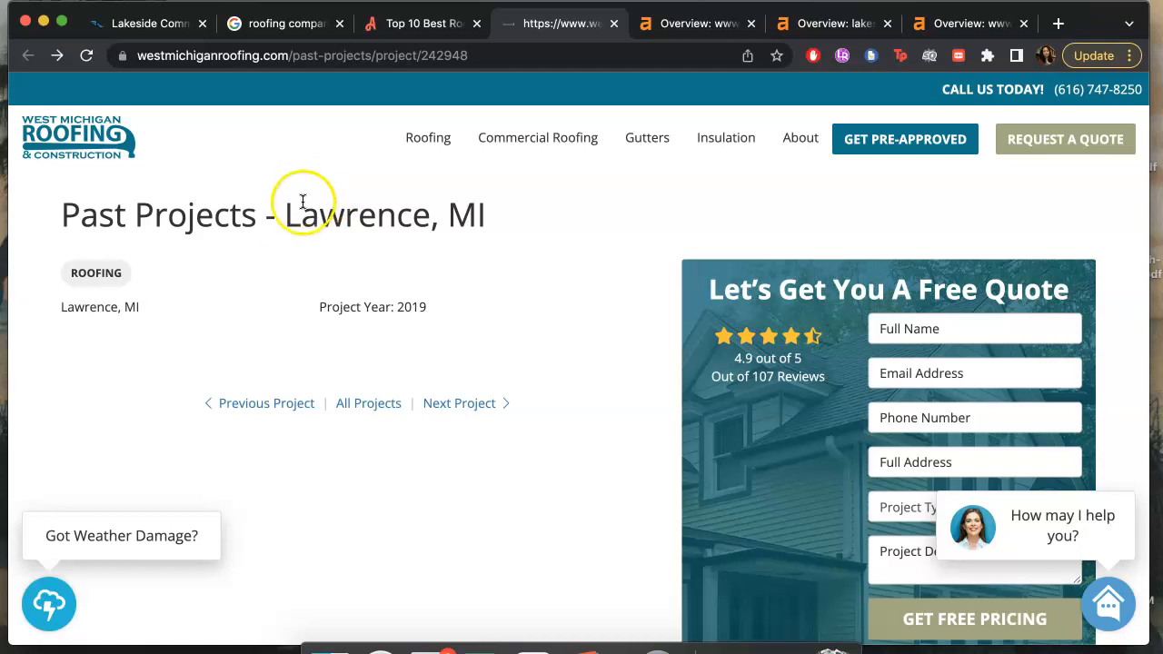
pyautogui.doubleClick(385, 215)
pyautogui.moveTo(384, 216); pyautogui.dragTo(501, 226)
pyautogui.click(446, 203)
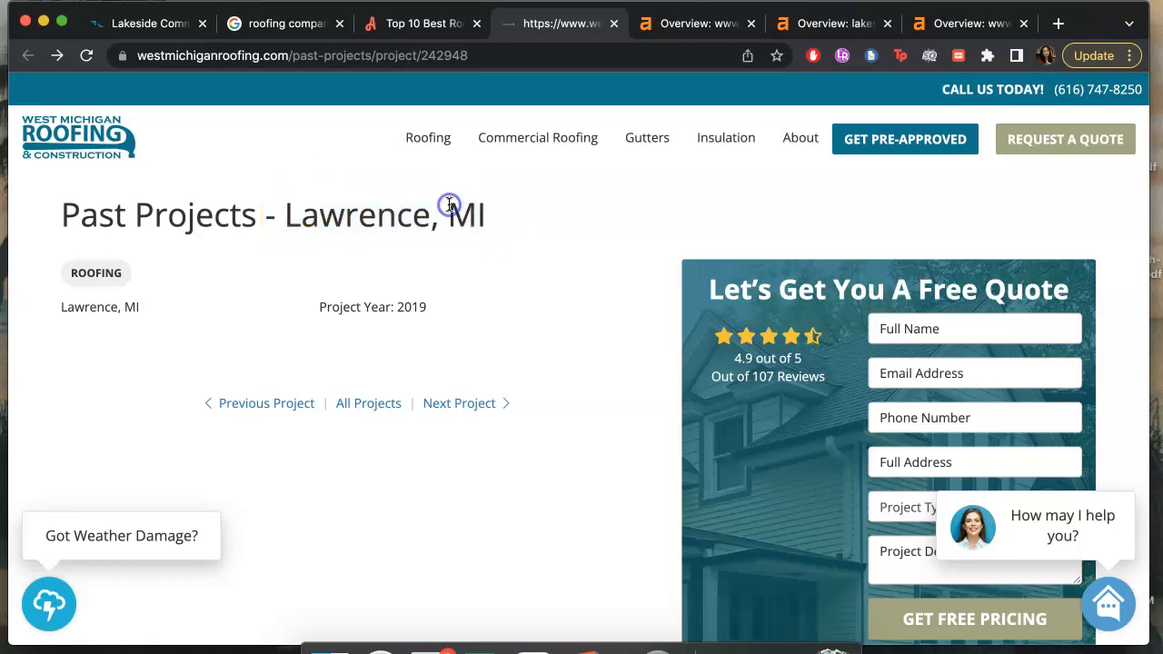
# - Skim the rest of the past project page, and switch to Ahrefs to examine West Michigan Roofing's backlink and organic search metrics
pyautogui.scroll(-15, 462, 276)
pyautogui.scroll(15, 462, 284)
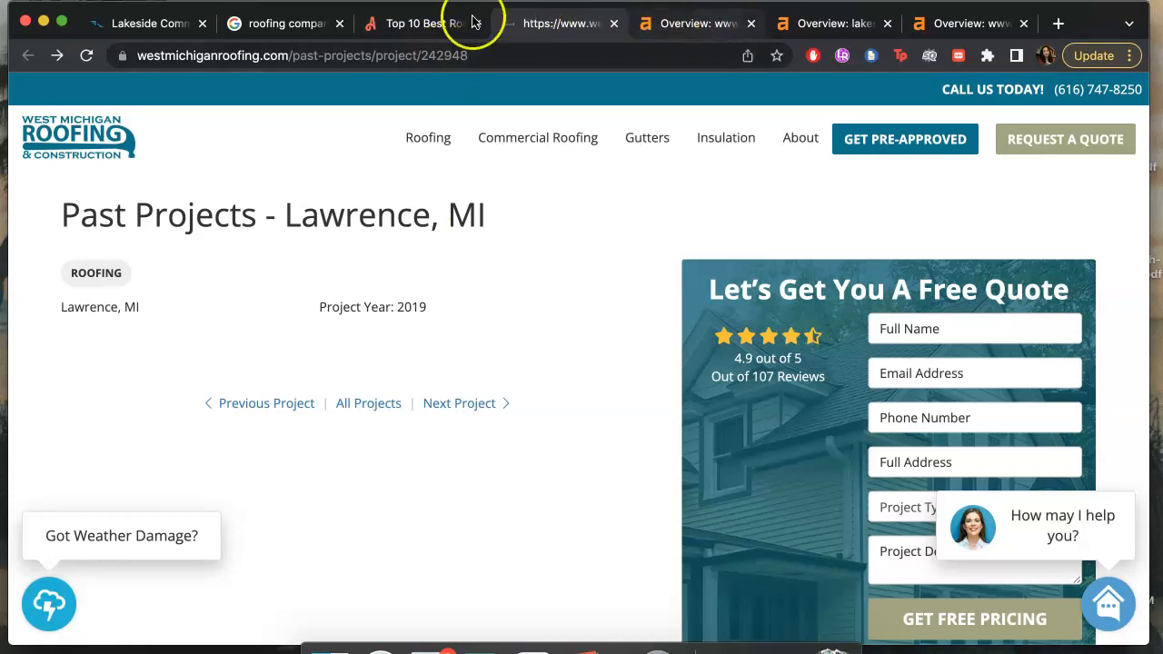
pyautogui.click(698, 33)
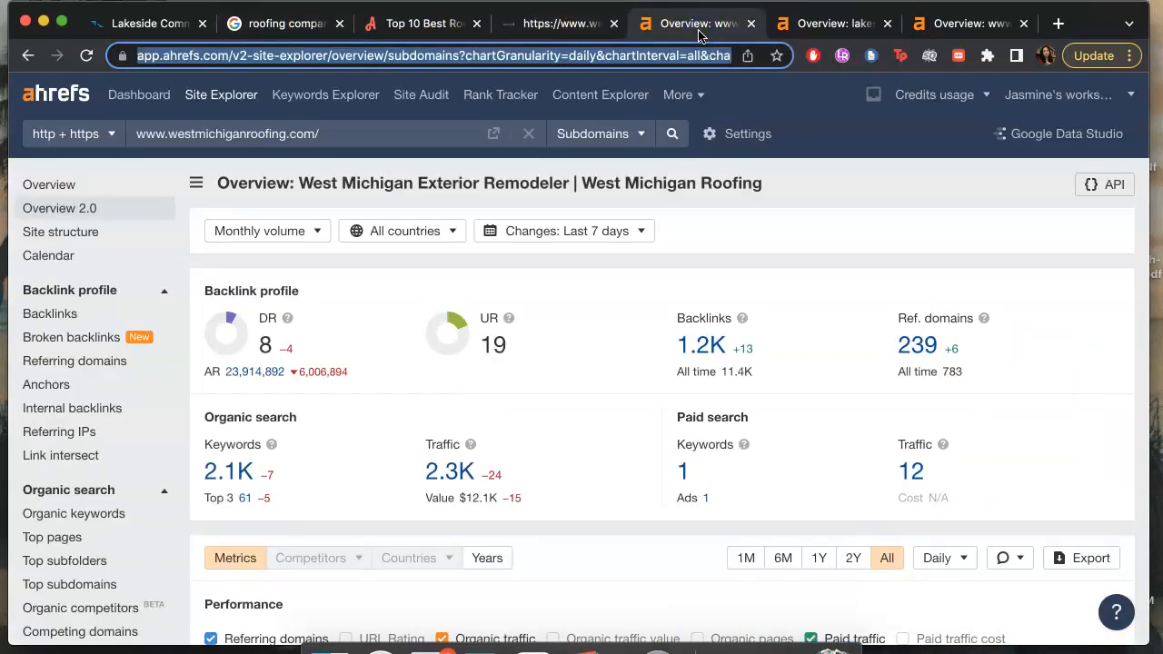
pyautogui.click(813, 200)
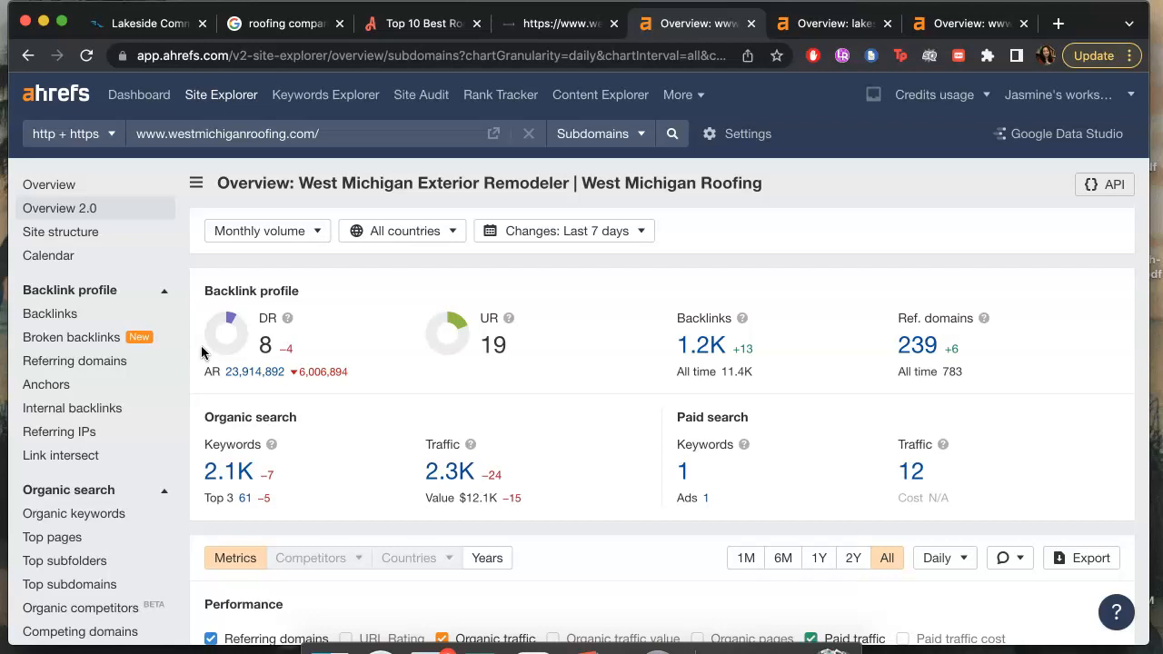
pyautogui.click(193, 286)
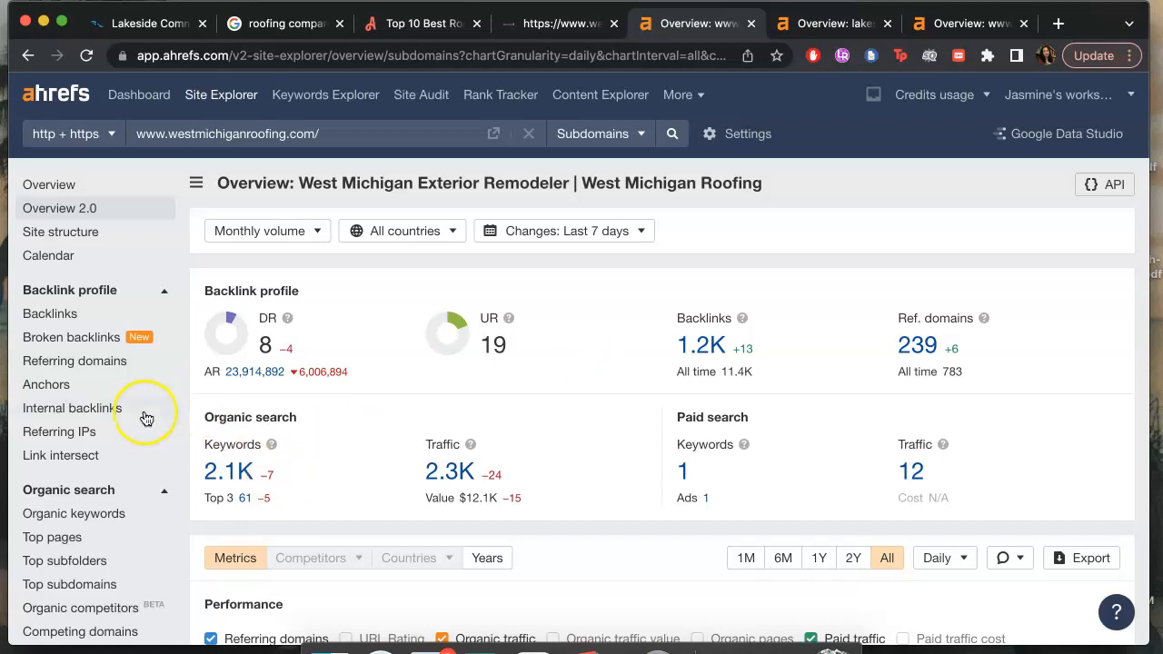
# - Open the organic keywords report for westmichiganroofing.com and read its first keyword rows
pyautogui.click(233, 479)
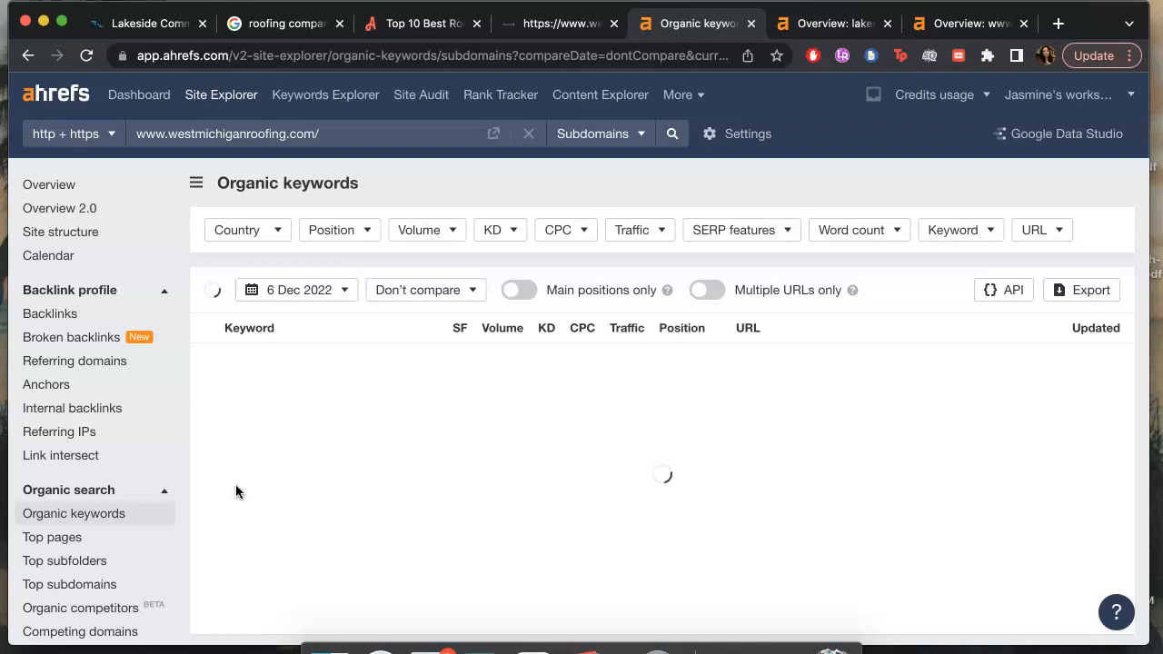
pyautogui.scroll(-3, 374, 518)
pyautogui.scroll(3, 374, 519)
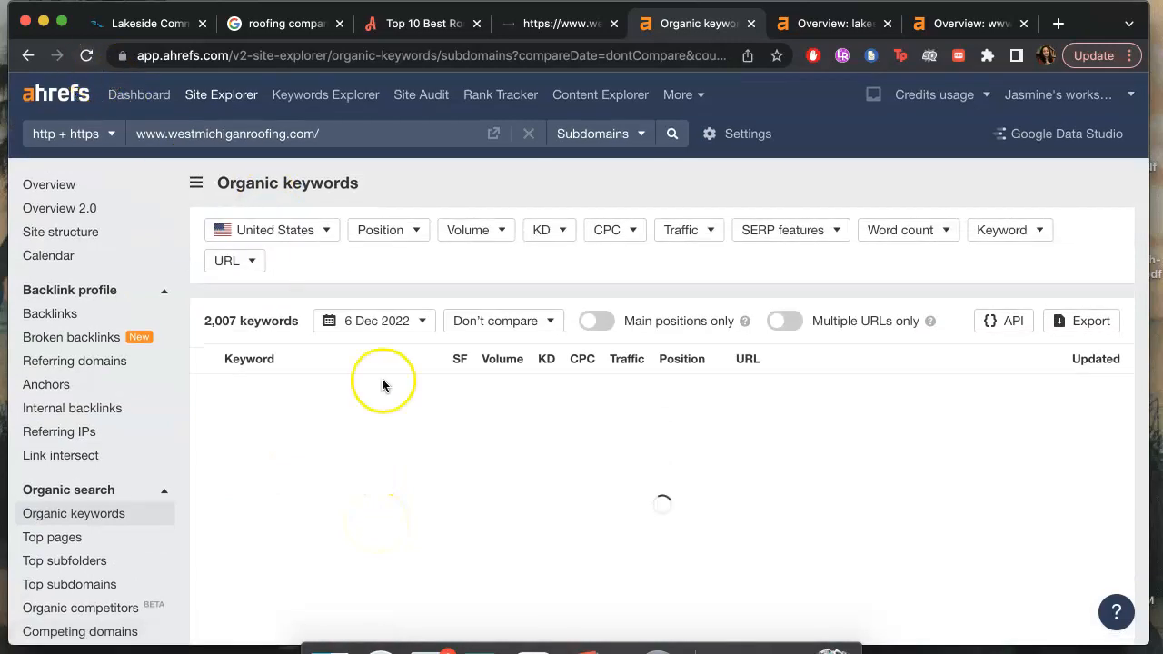
pyautogui.scroll(-3, 272, 467)
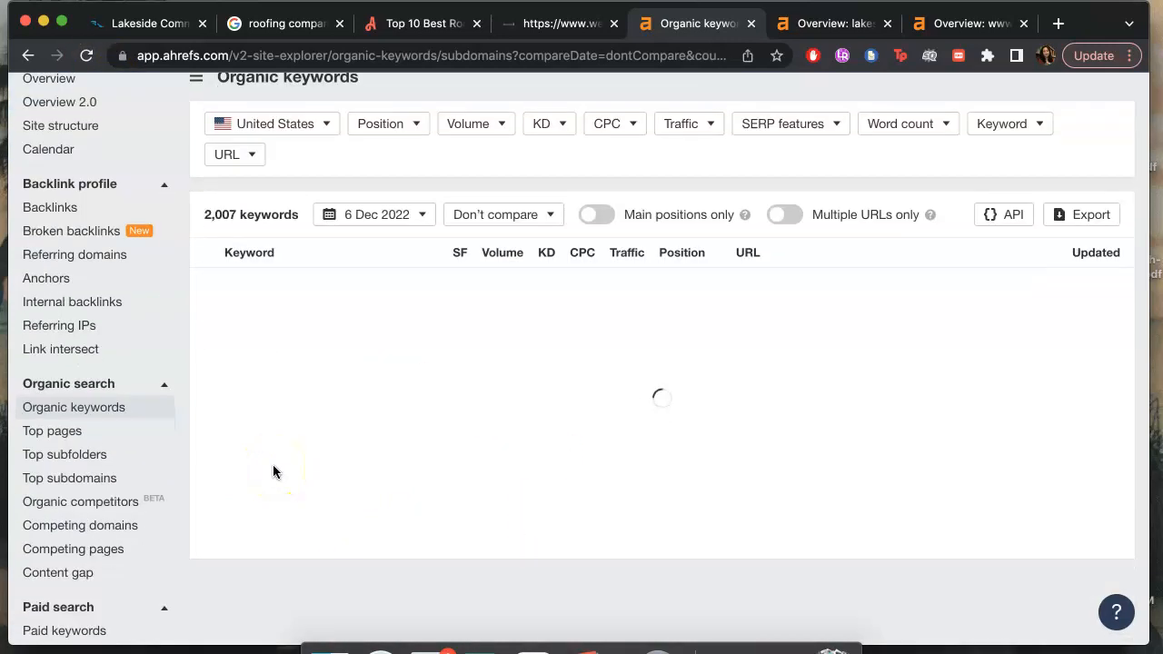
pyautogui.click(404, 437)
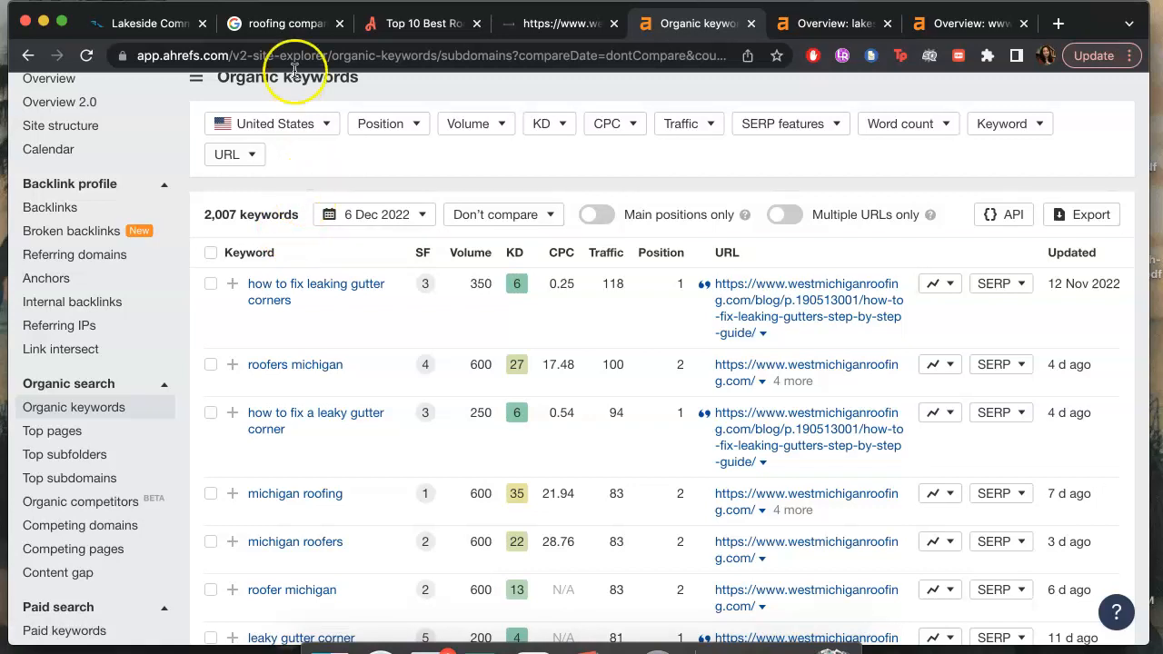
# - Compare West Michigan Roofing's Google listing and Lawrence past project page with its Ahrefs organic keywords report
pyautogui.click(275, 23)
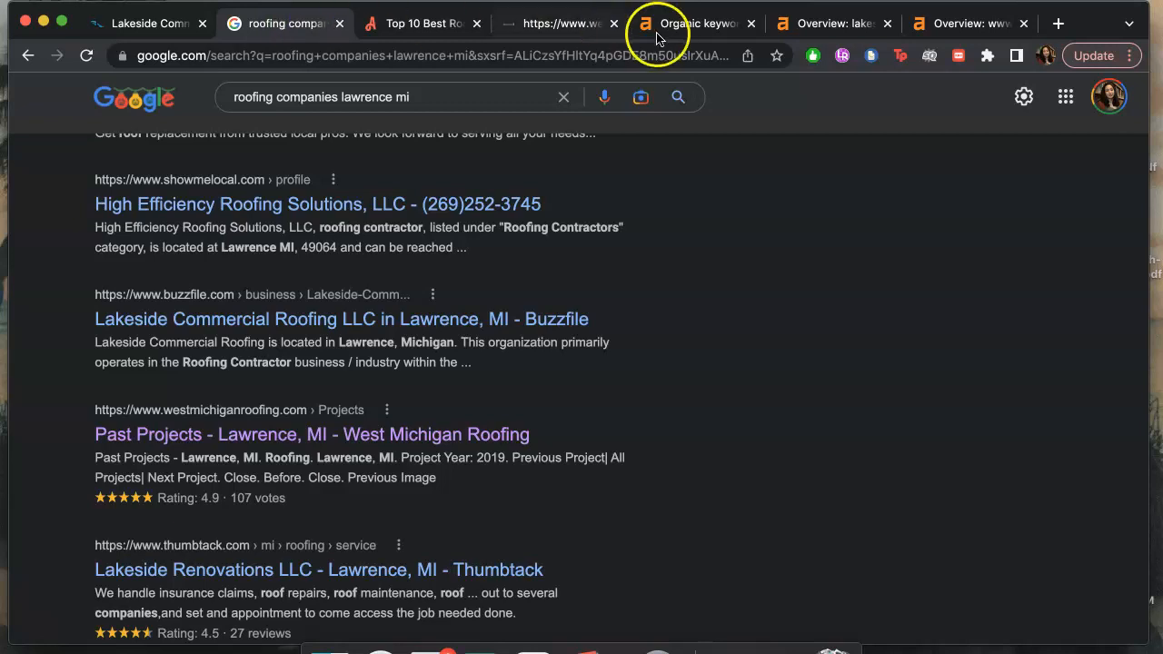
pyautogui.click(559, 24)
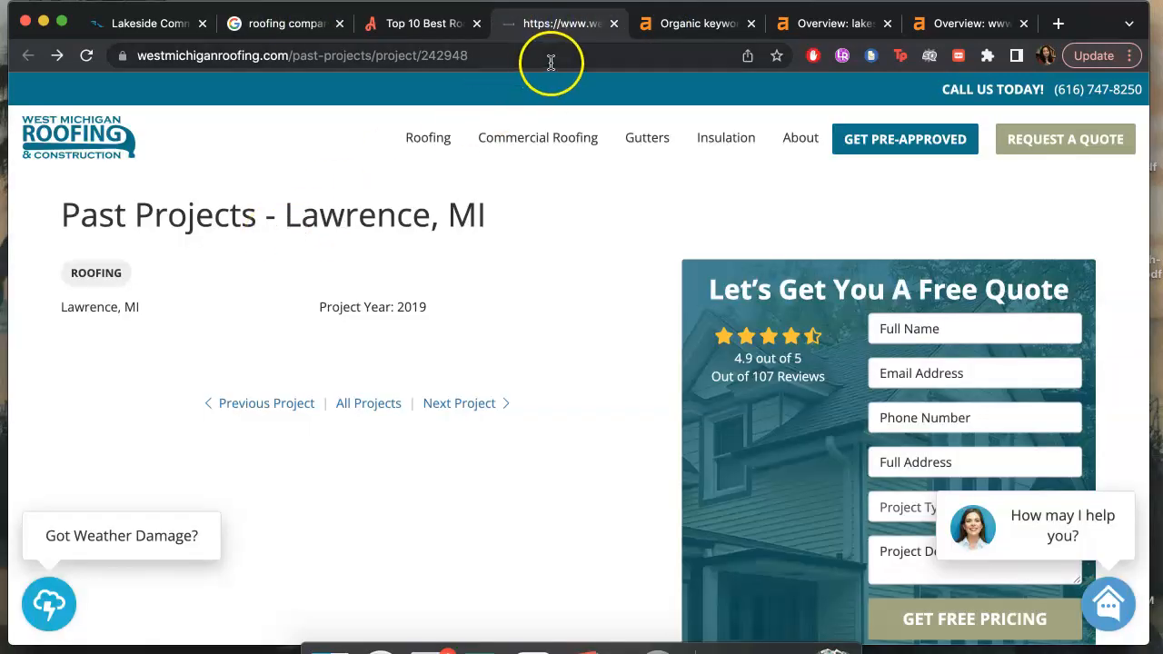
pyautogui.click(686, 25)
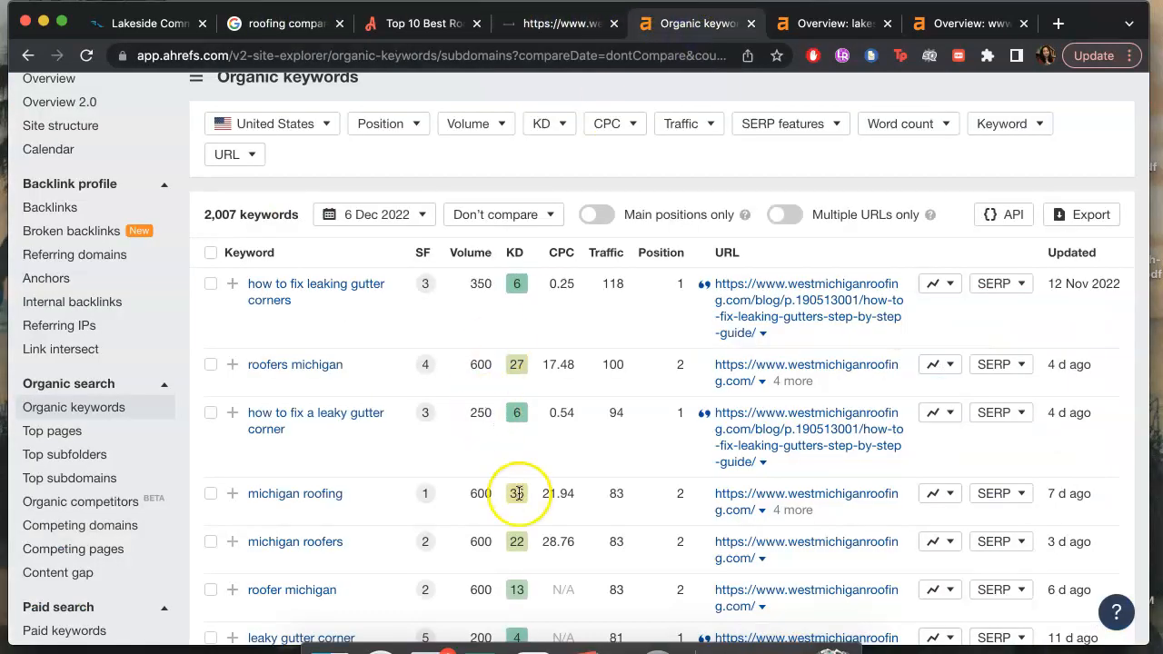
# - Examine the search volumes, traffic, positions and ranking URLs of West Michigan Roofing's roofing and gutter keywords
pyautogui.scroll(-3, 516, 488)
pyautogui.scroll(-2, 519, 492)
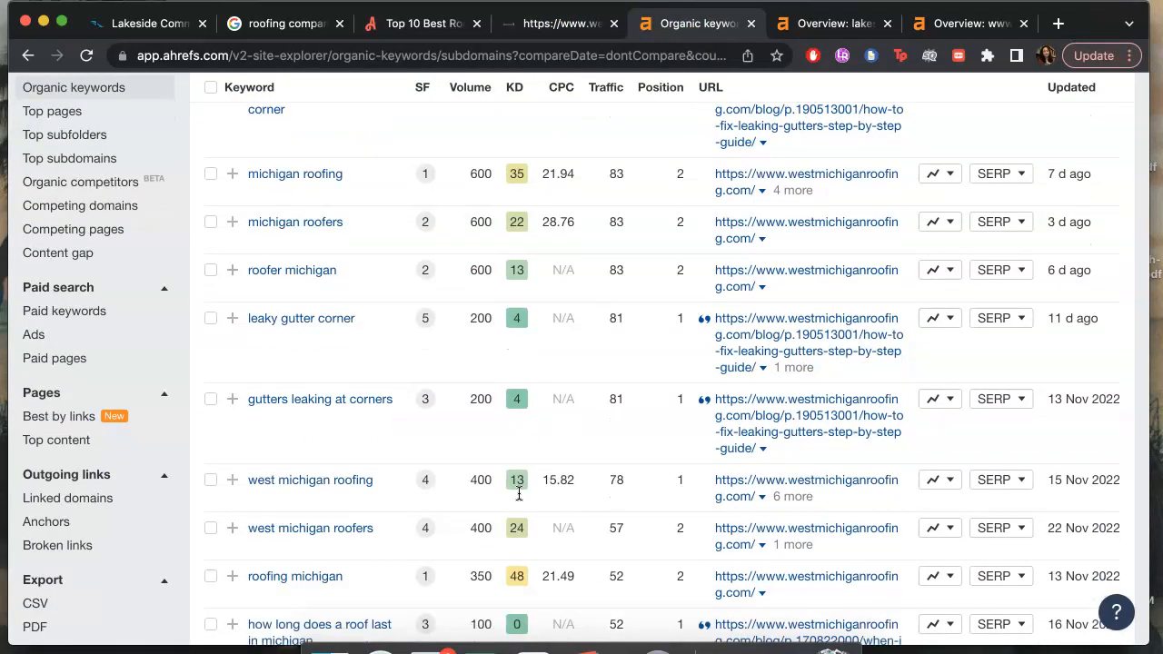
pyautogui.scroll(2, 514, 442)
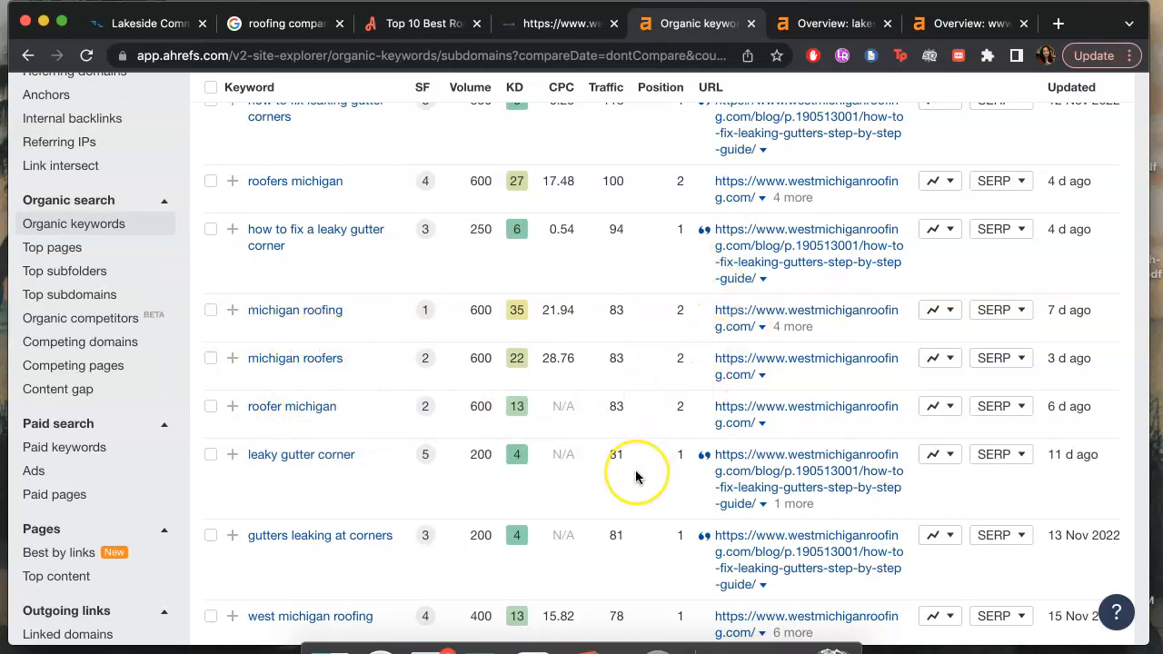
pyautogui.scroll(5, 636, 476)
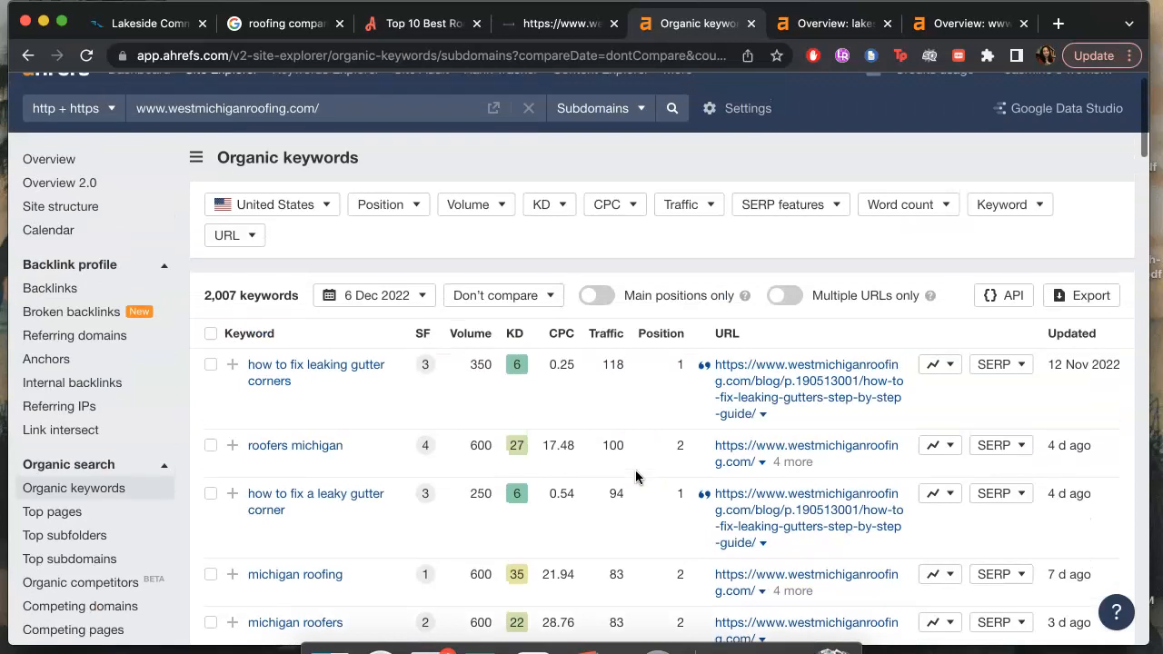
pyautogui.scroll(-2, 662, 552)
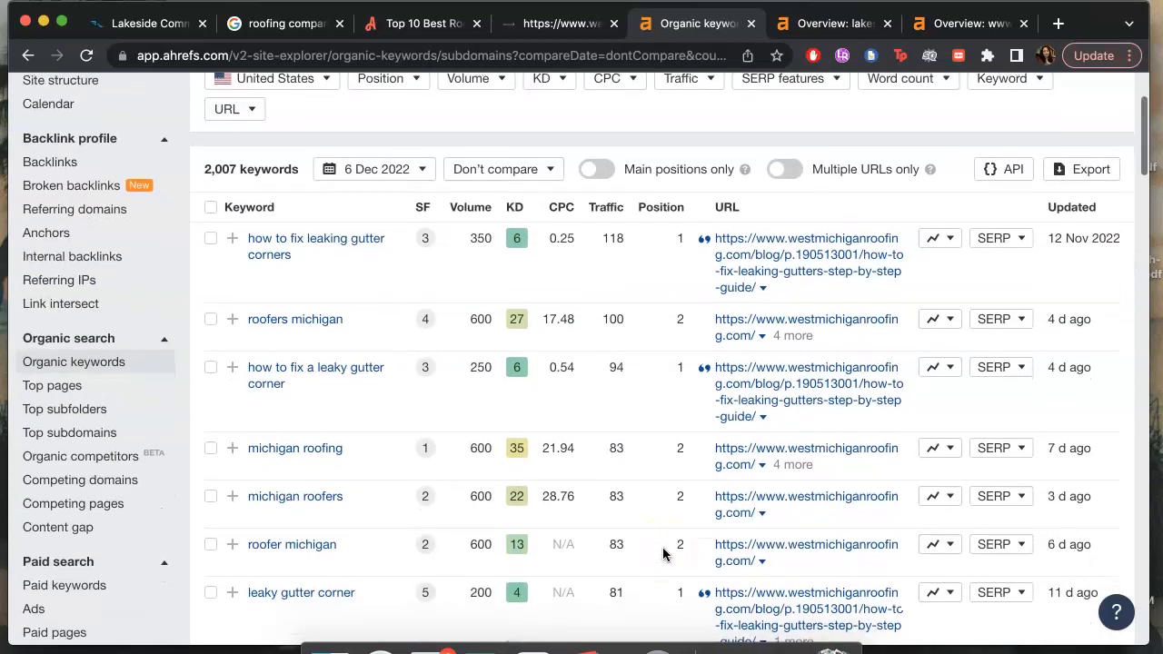
pyautogui.scroll(-1, 663, 552)
pyautogui.scroll(-3, 662, 552)
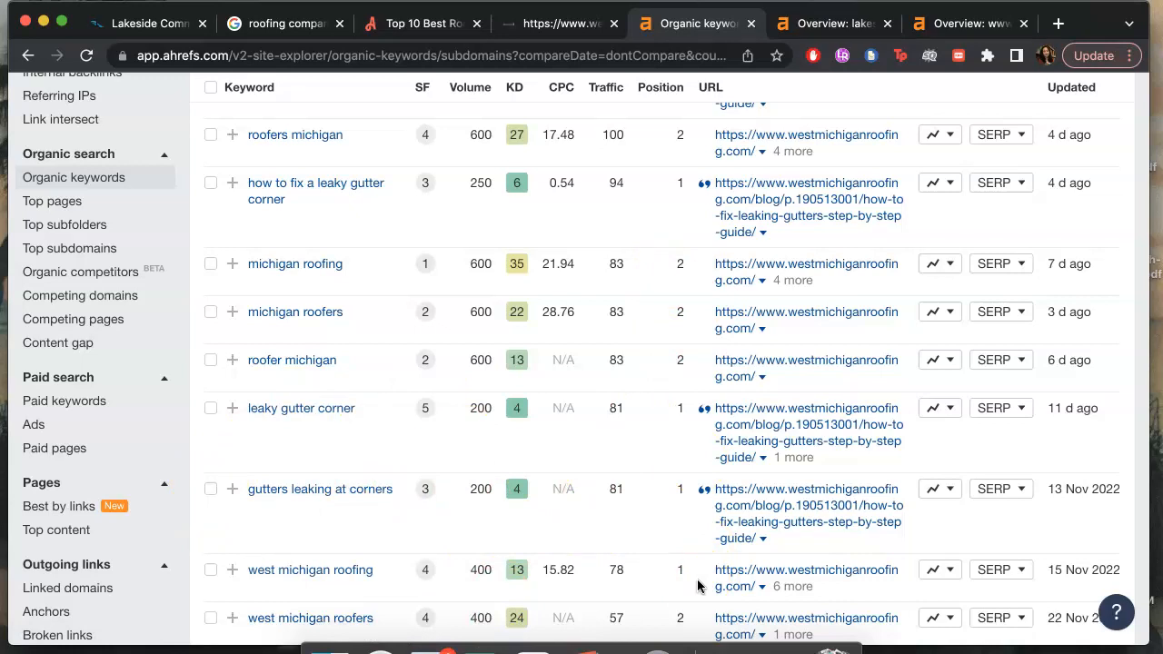
# - Examine Lakeside Commercial Roofing's organic keywords and their positions in Ahrefs, and return to its Overview 2.0 report
pyautogui.click(825, 25)
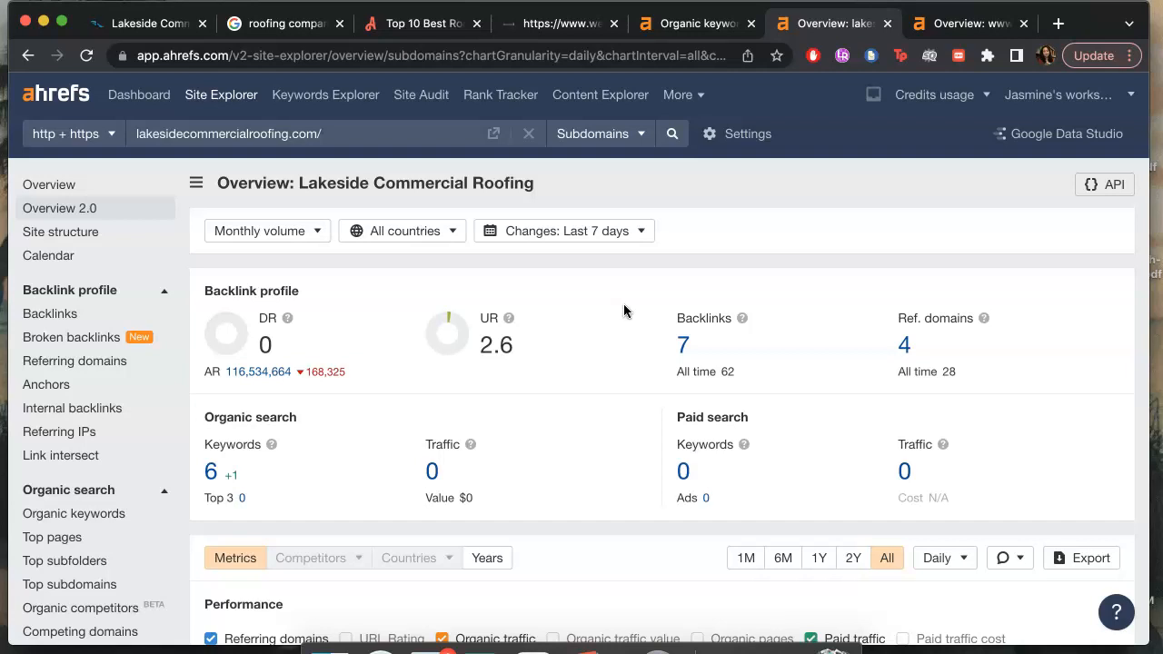
pyautogui.click(212, 472)
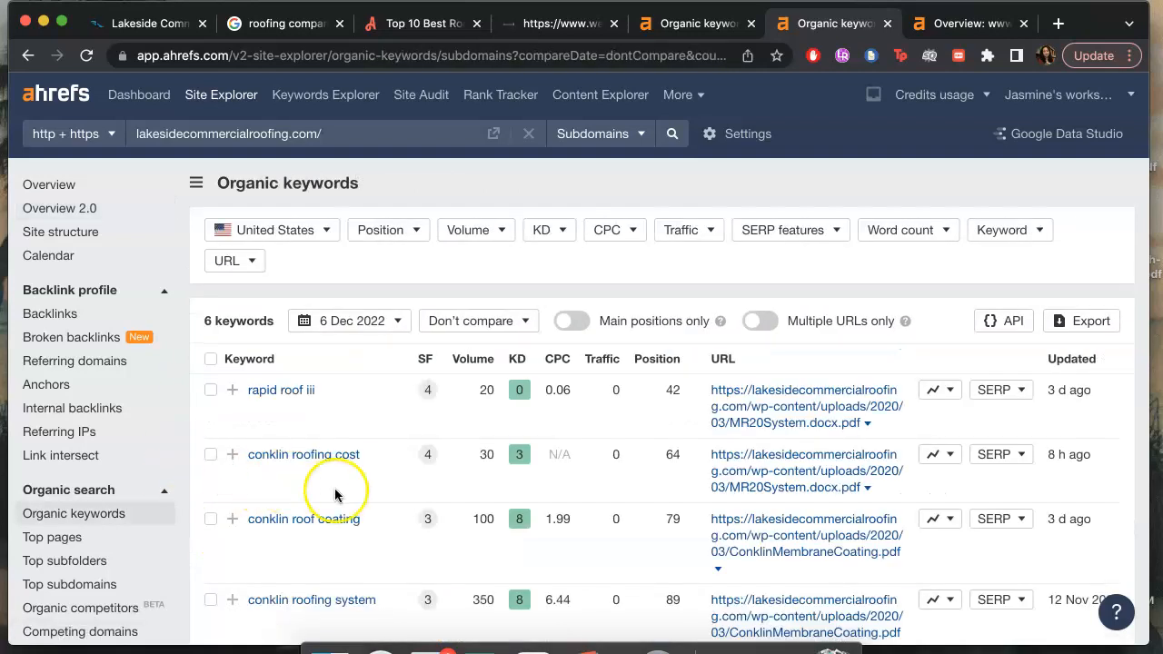
pyautogui.scroll(-3, 334, 488)
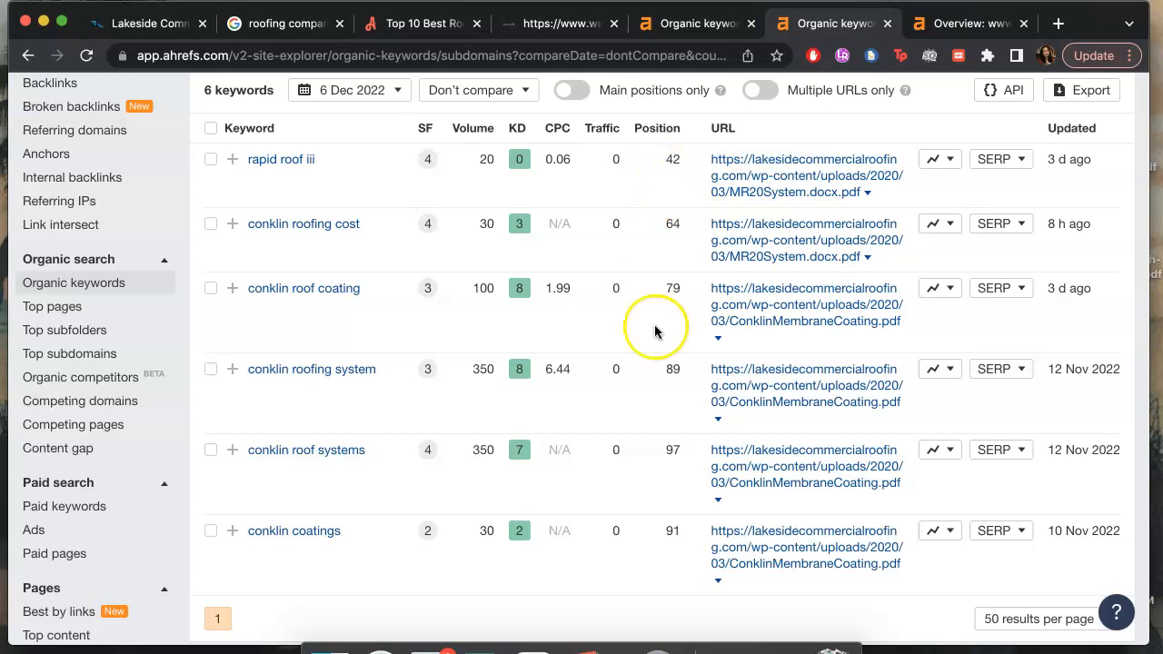
pyautogui.scroll(5, 565, 362)
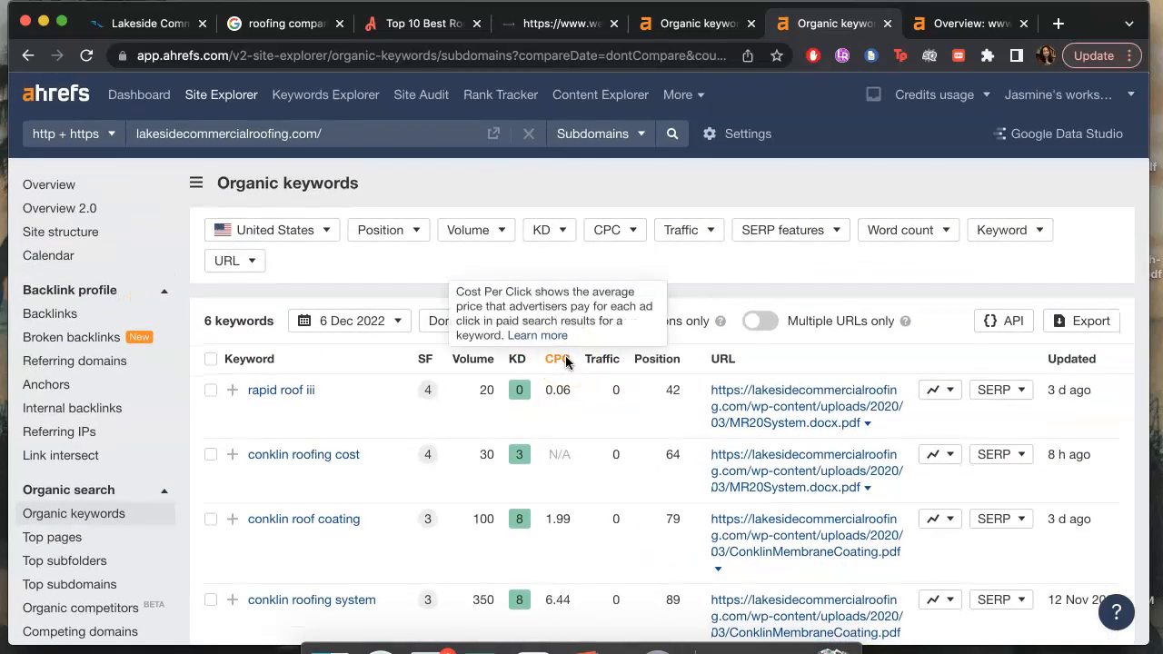
pyautogui.click(55, 210)
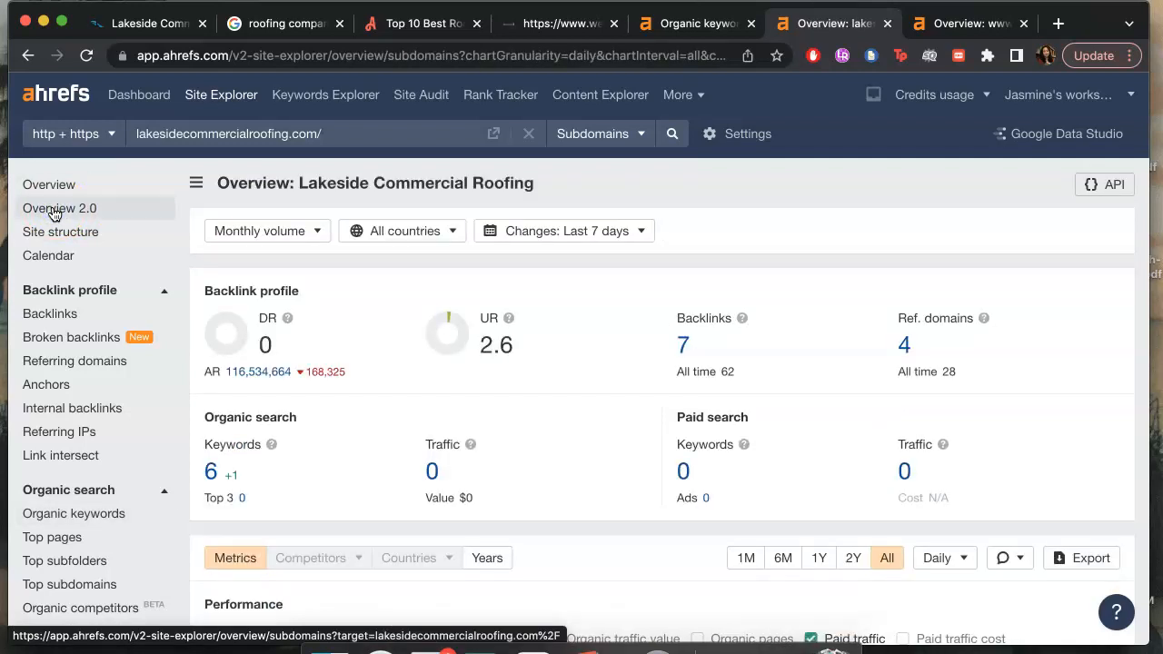
# - Review the ads at the start of the second Google results page, and return to the Lakeside Commercial Roofing homepage
pyautogui.click(302, 27)
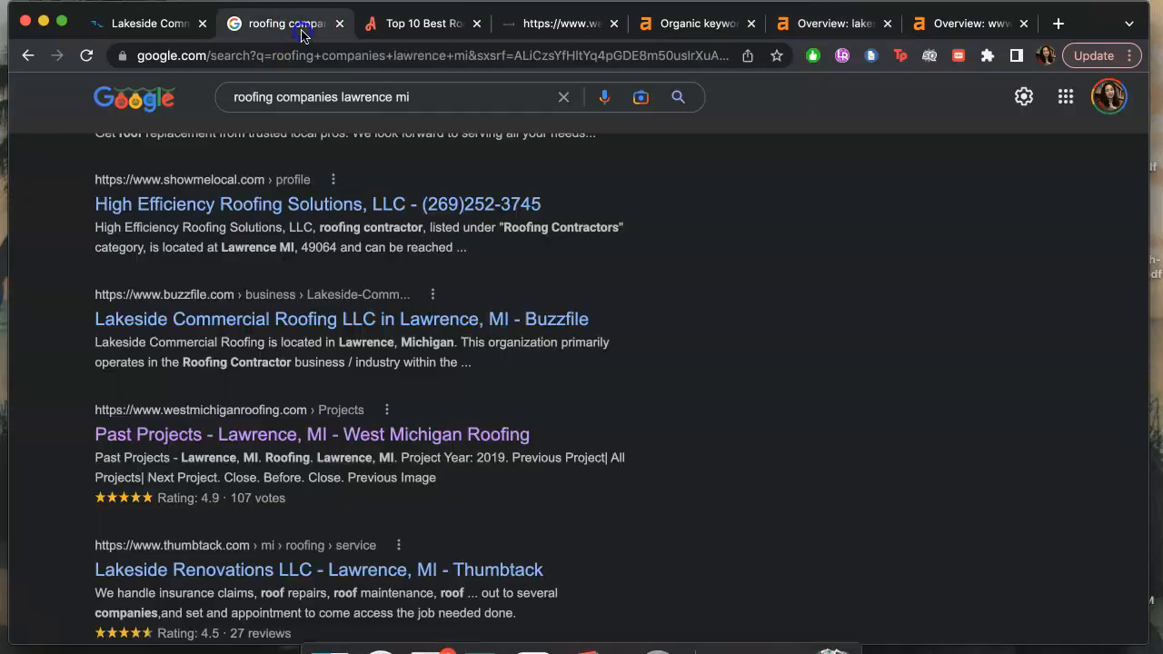
pyautogui.scroll(6, 416, 372)
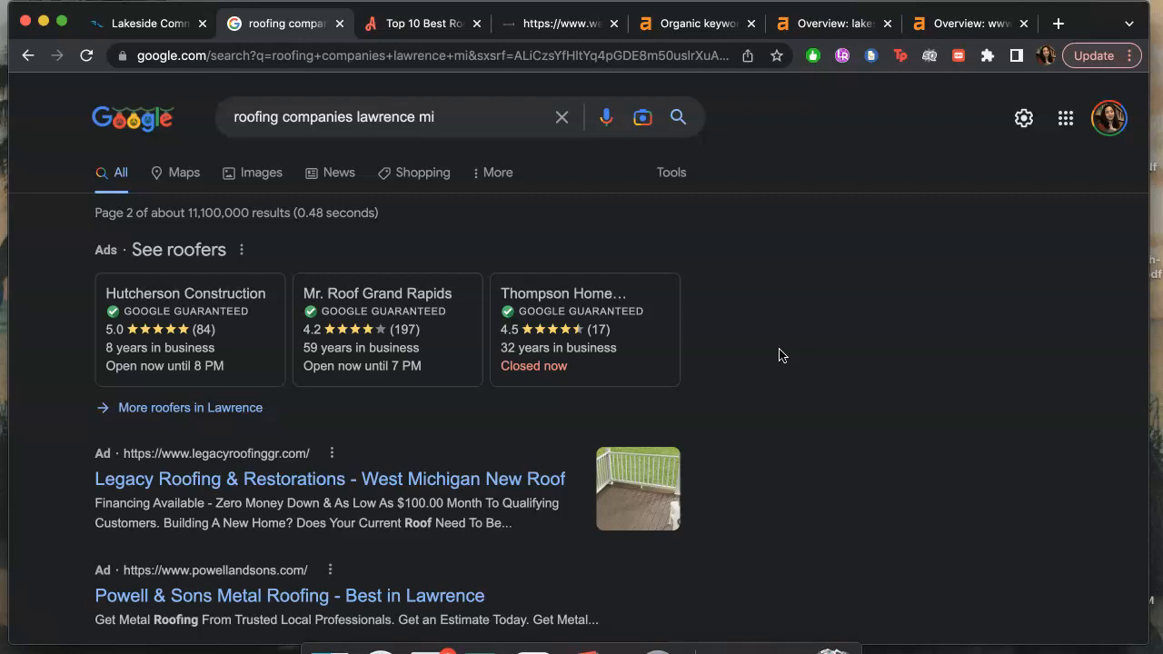
pyautogui.click(125, 32)
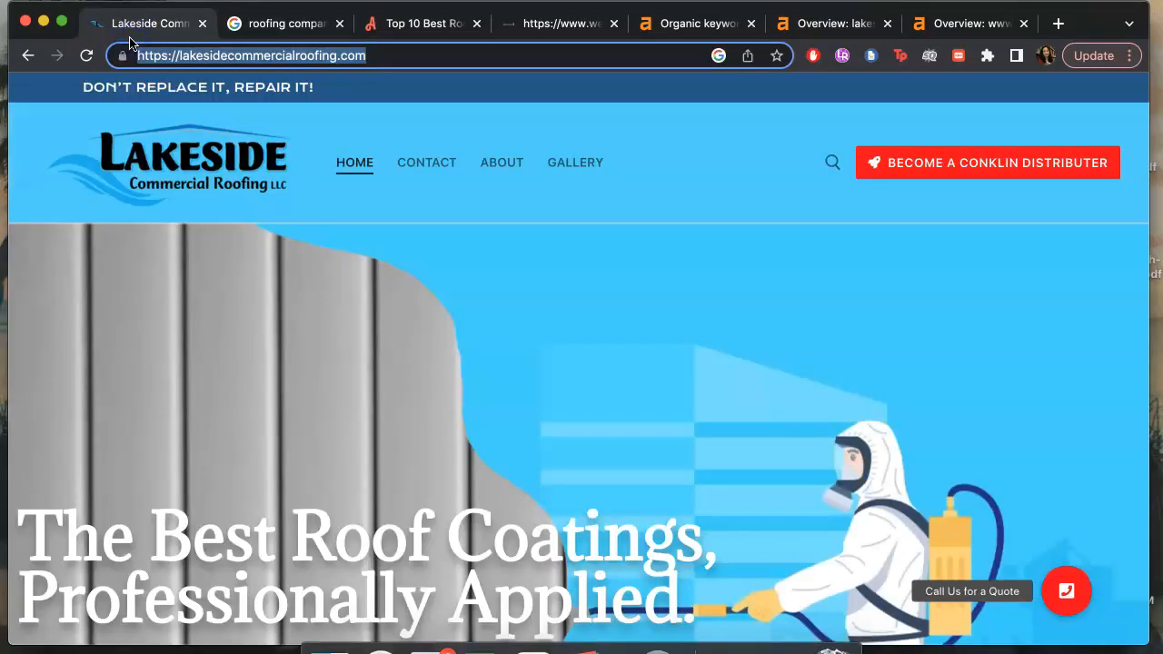